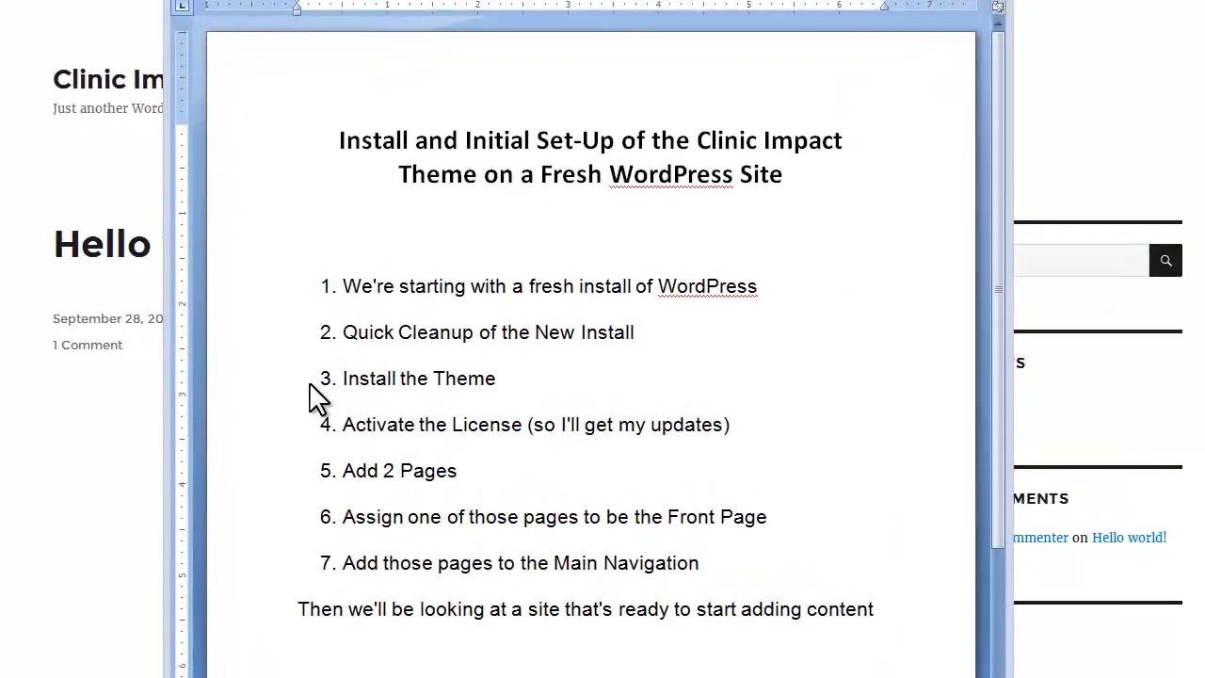
Bring Firefox with the site's 'Hello world!' front page in front of Word
click(2, 499)
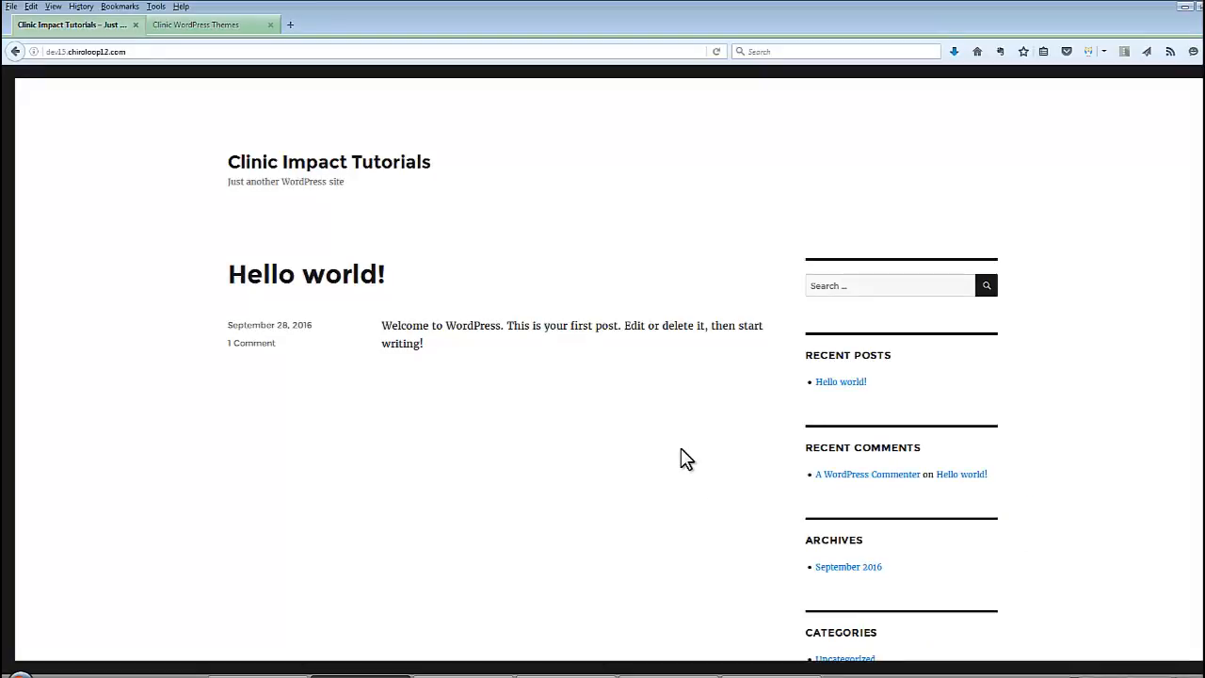
Bring the Word set-up checklist back in front of the browser from the taskbar
click(565, 676)
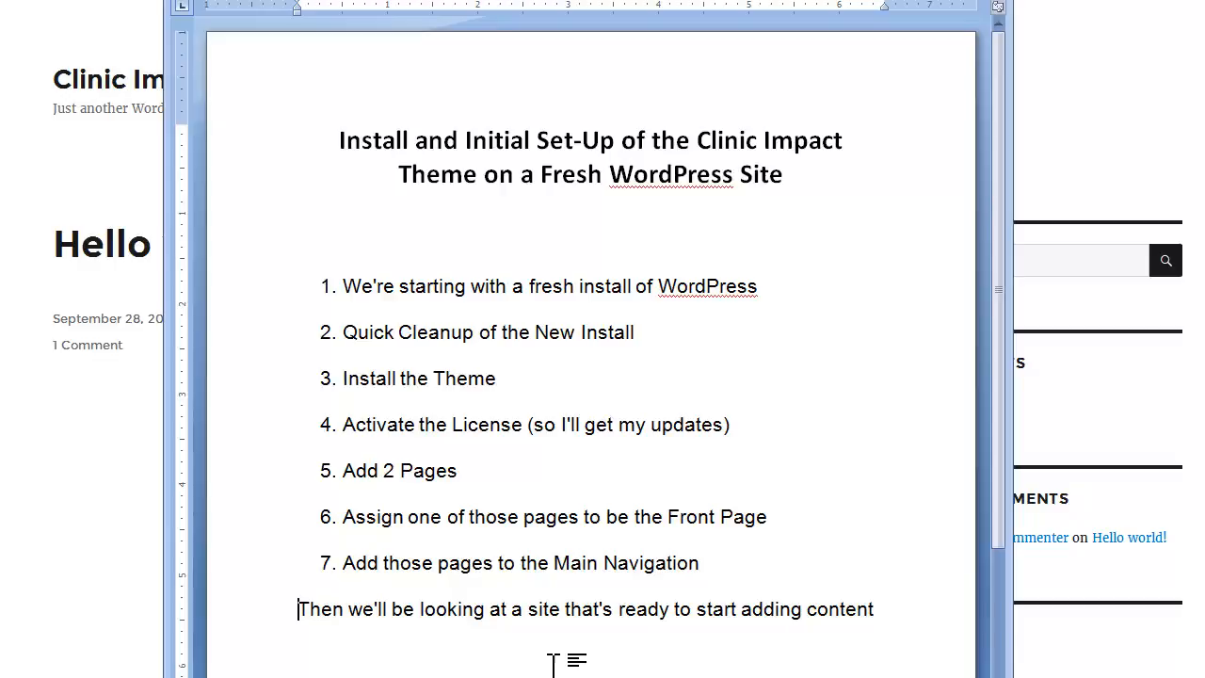
Return to the Clinic Impact Tutorials 'Hello world!' front page in Firefox
click(30, 447)
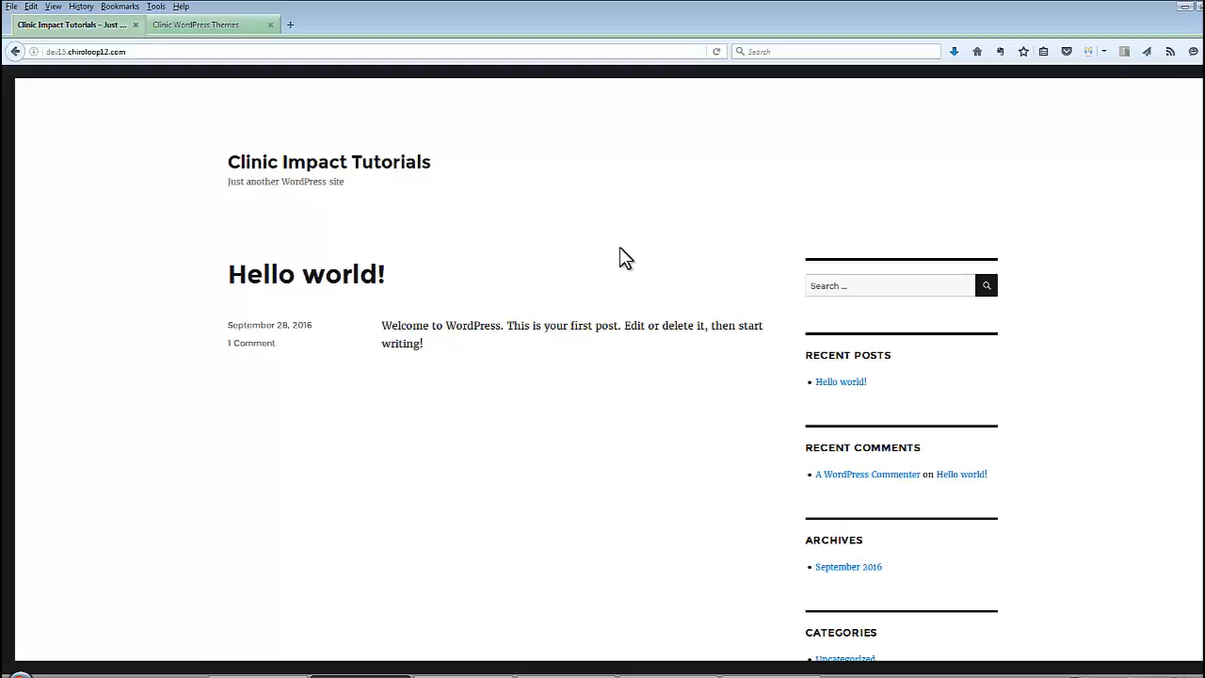
Log in at /wp-login with the admin username and password to reach the Dashboard
click(171, 51)
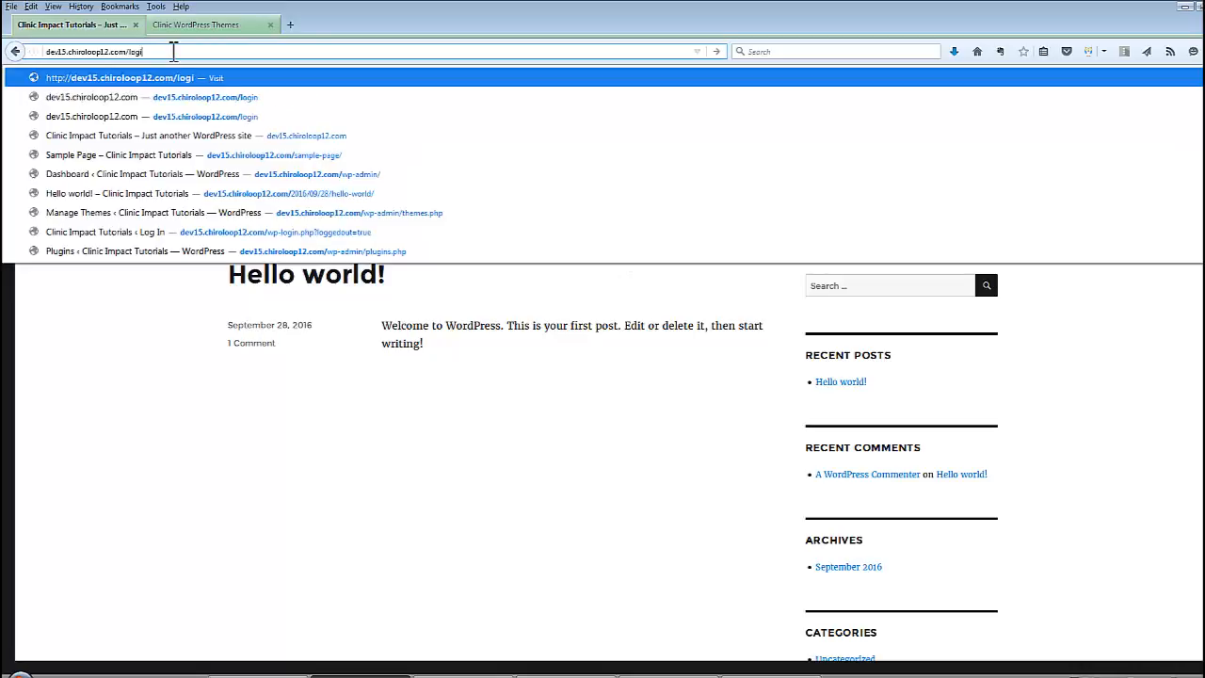
key(Return)
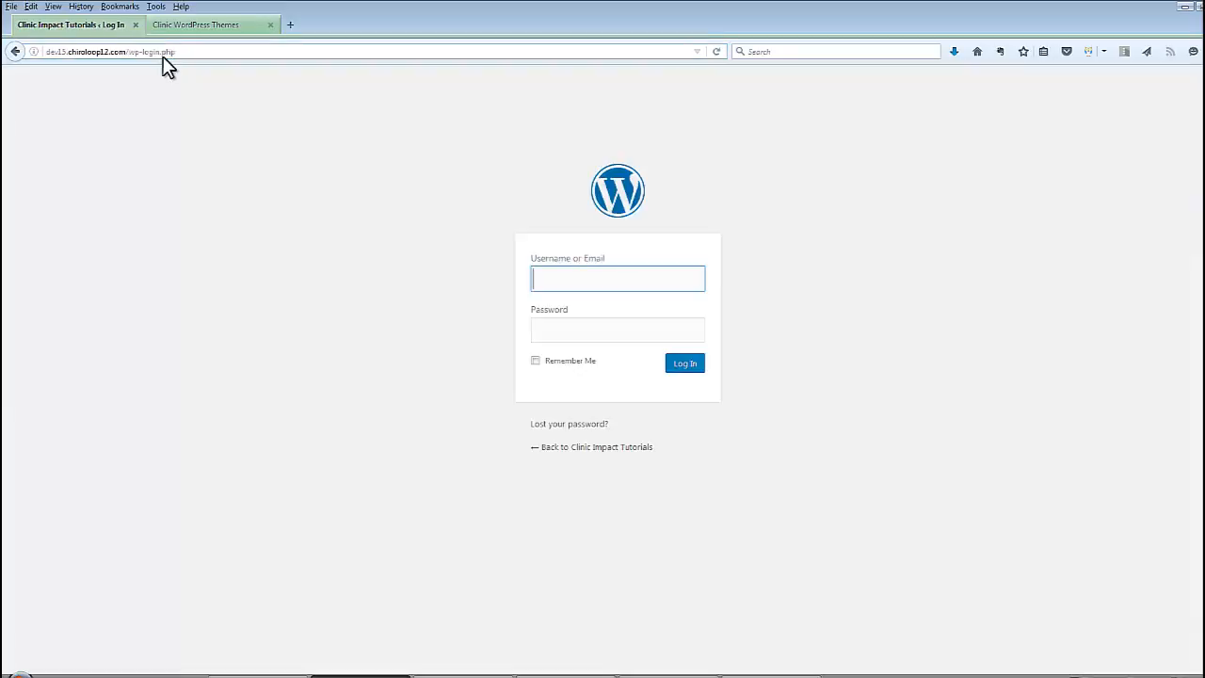
key(Tab)
key(Return)
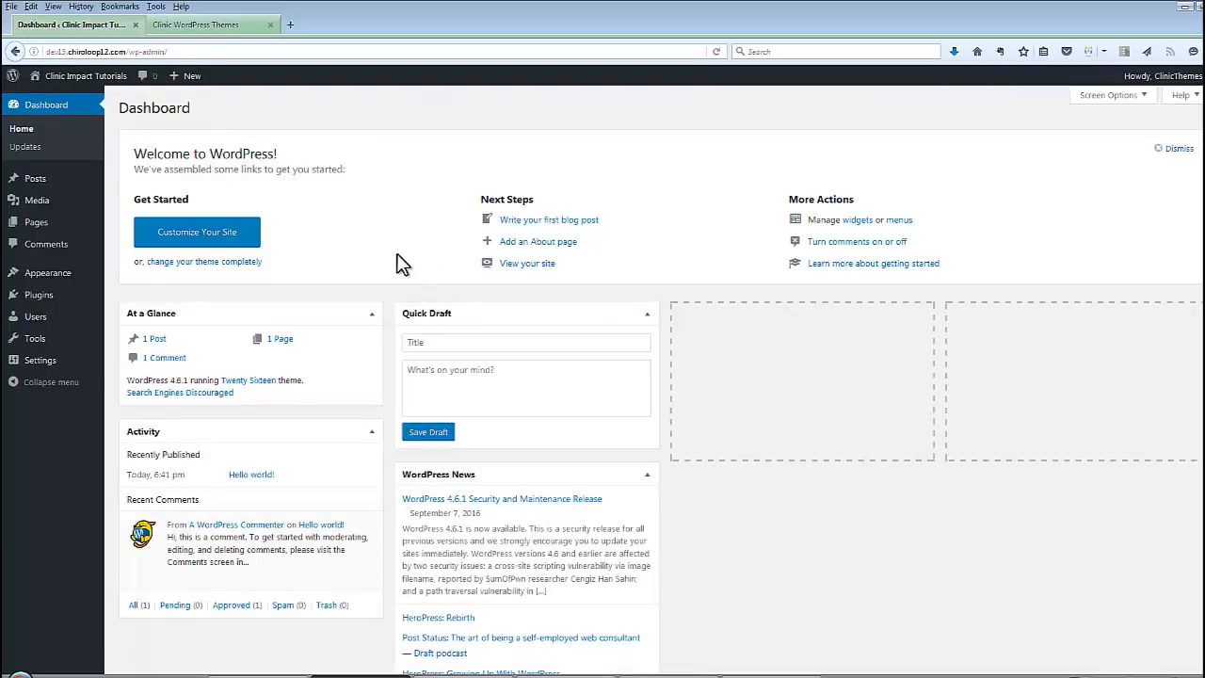
Dismiss the Welcome panel and trash the 'Hello world!' post
click(1178, 148)
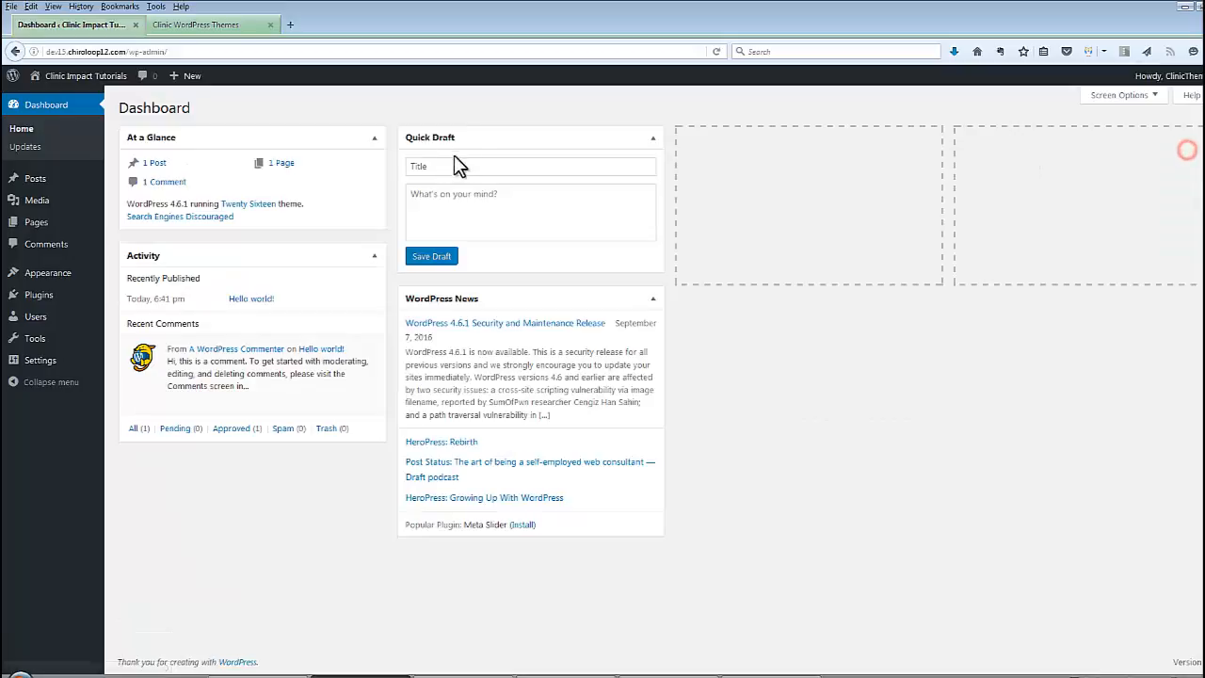
click(37, 181)
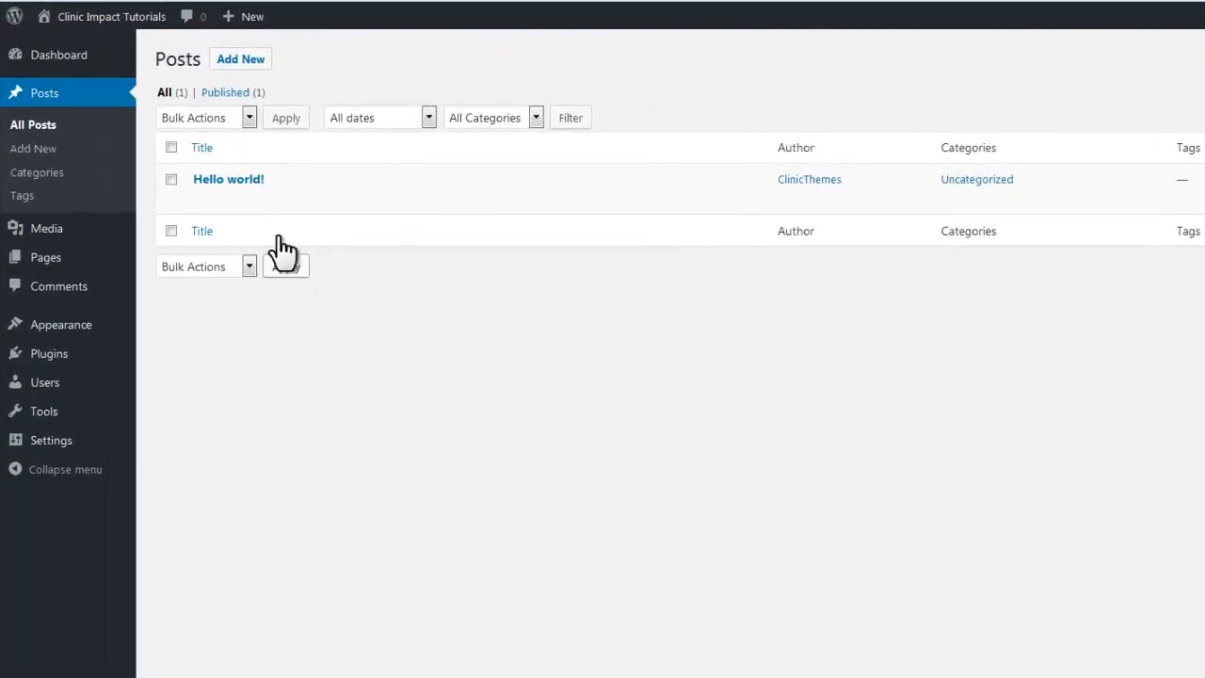
click(293, 199)
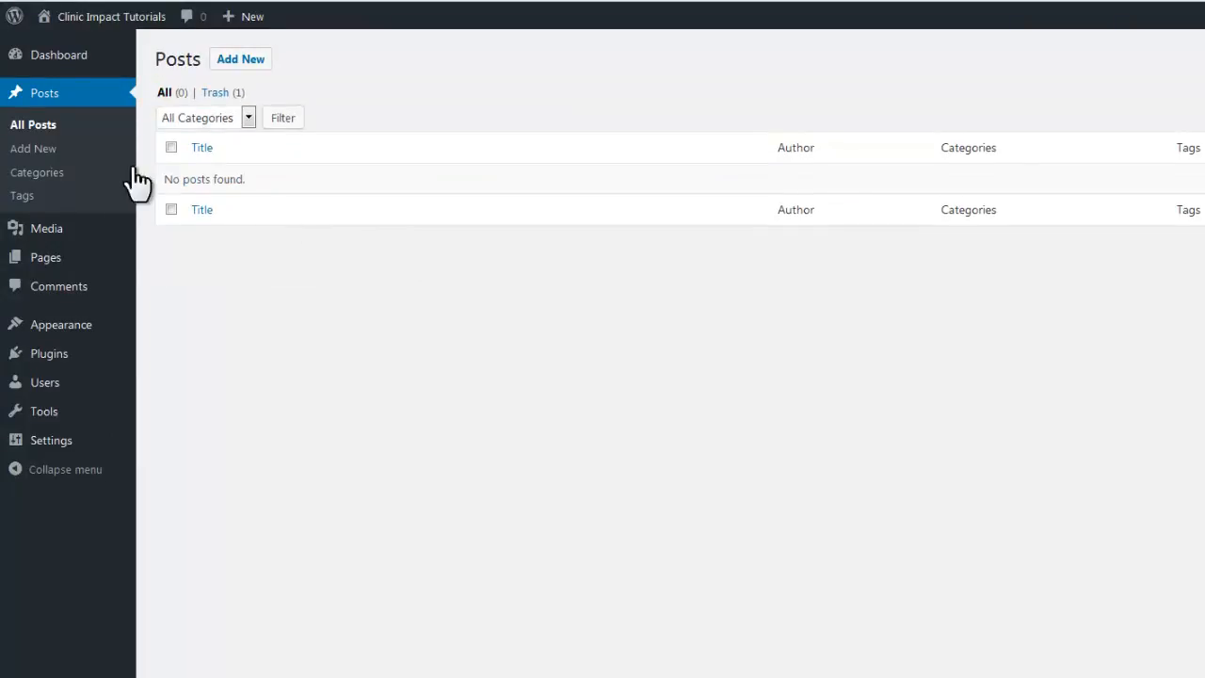
Trash the Sample Page, then go to Appearance > Themes
mouse_move(51, 326)
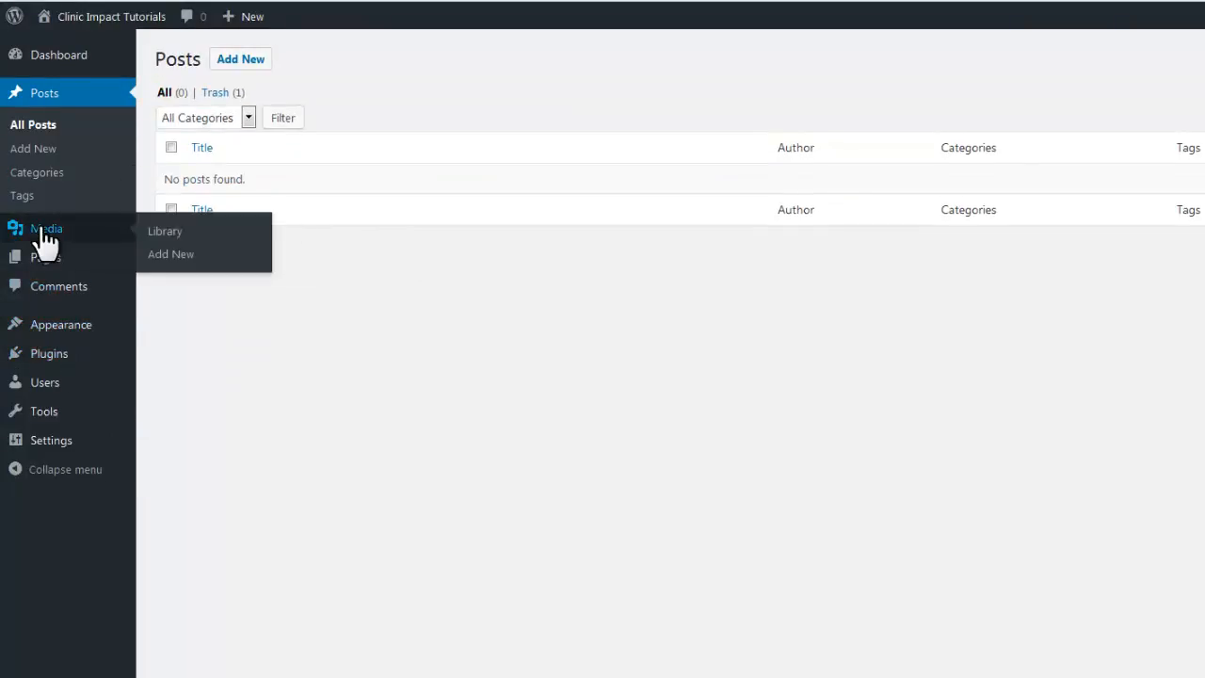
click(44, 257)
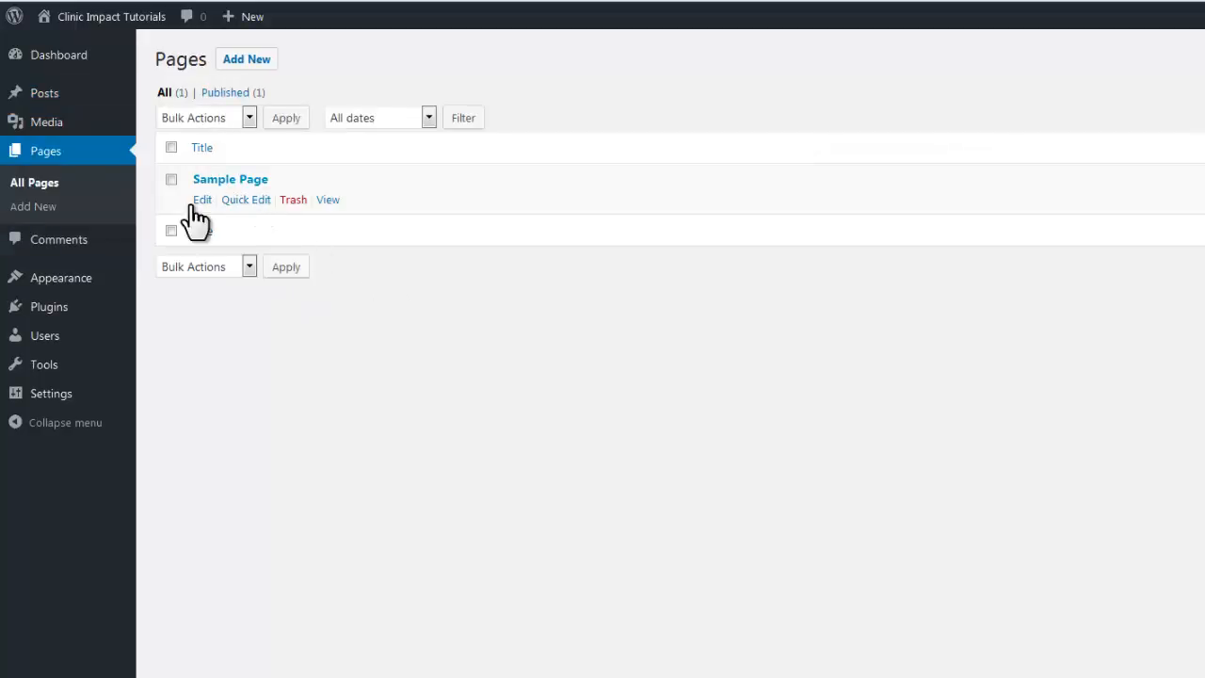
click(292, 200)
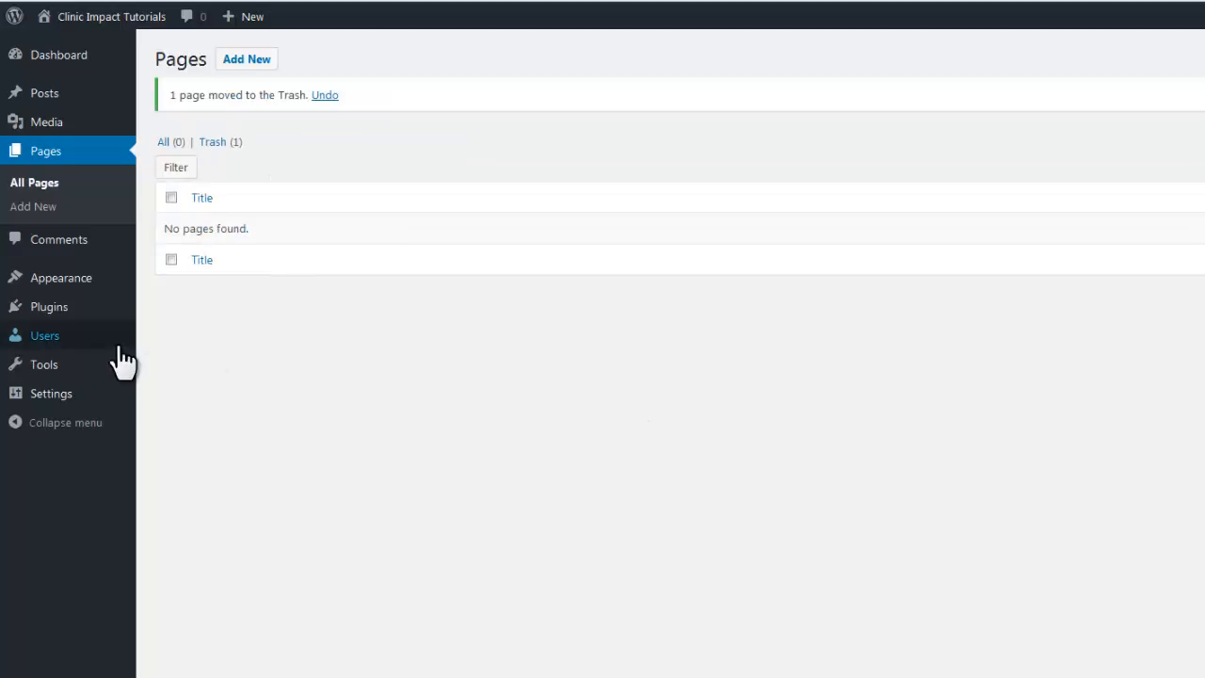
mouse_move(60, 288)
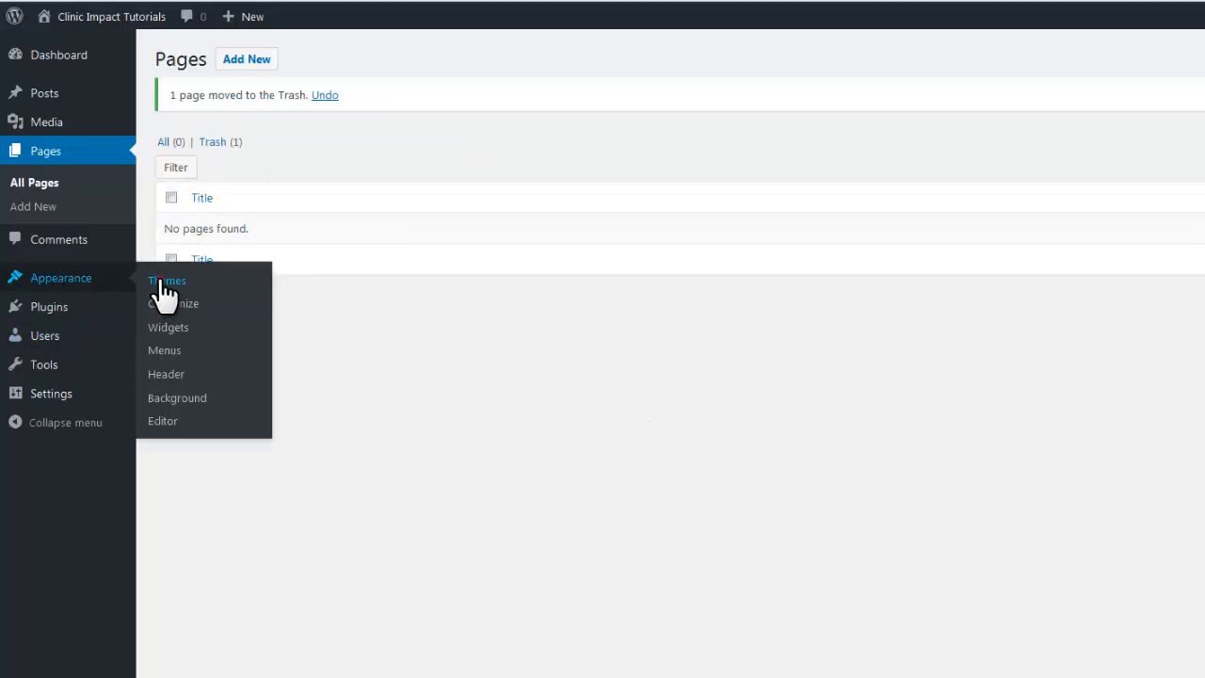
click(158, 287)
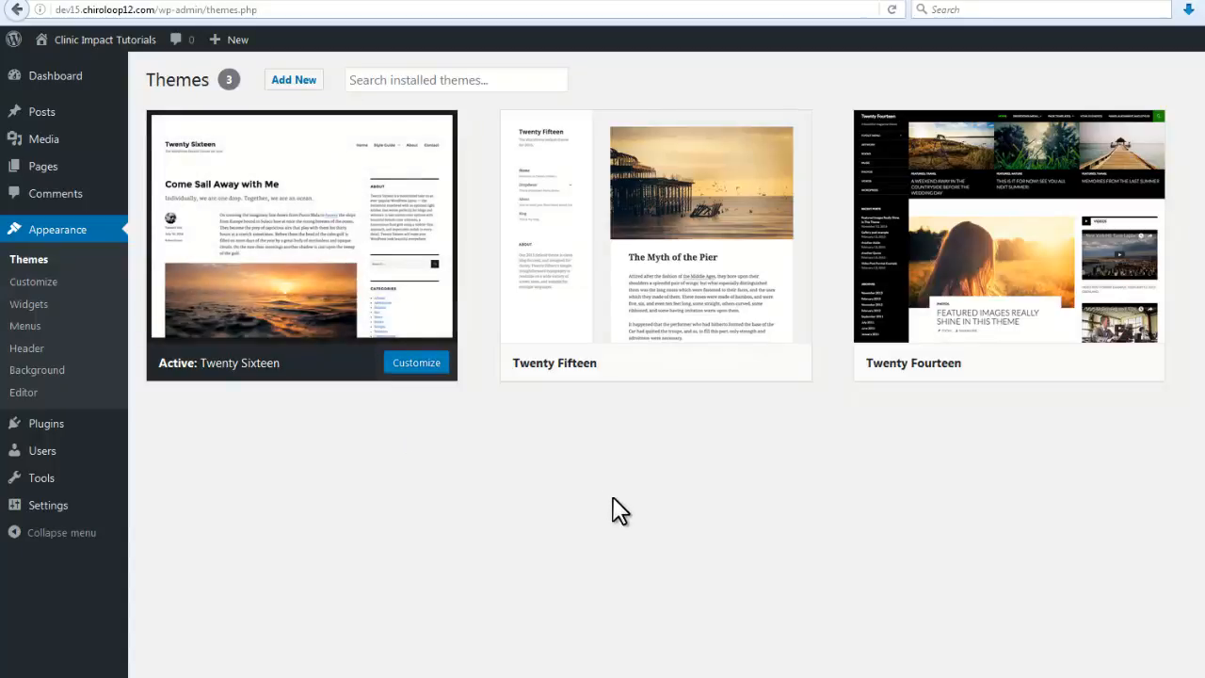
Delete the Twenty Fifteen and Twenty Fourteen themes, leaving only Twenty Sixteen
click(580, 303)
click(1162, 628)
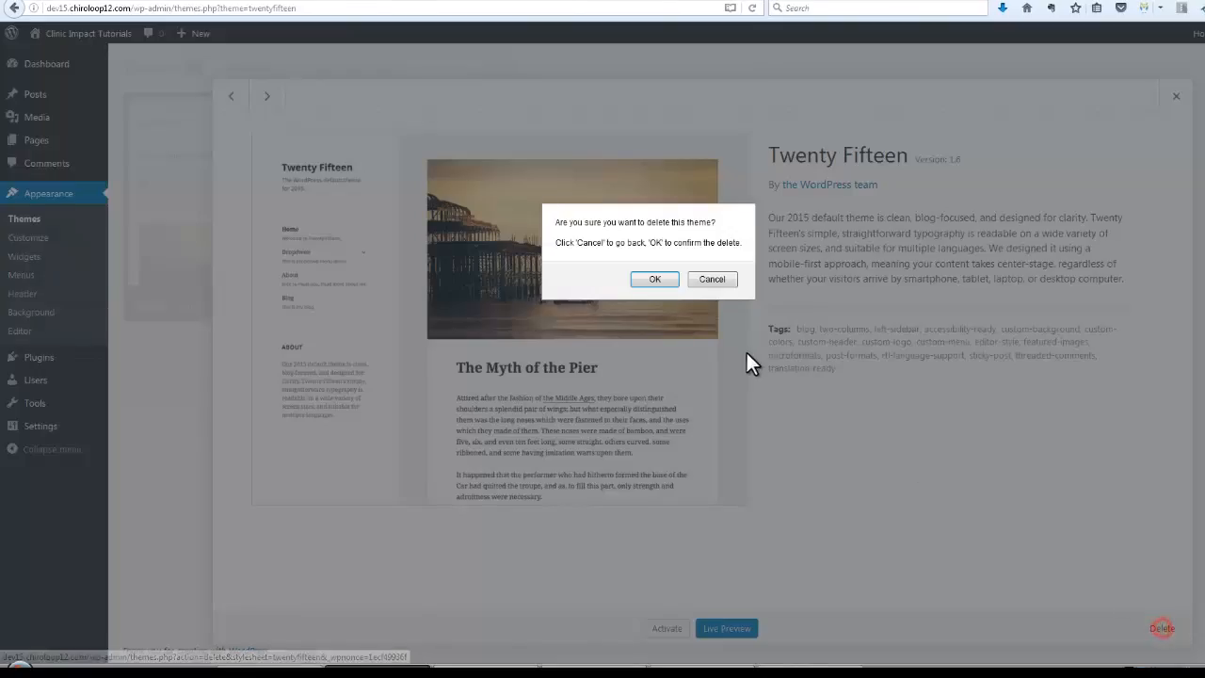
click(652, 279)
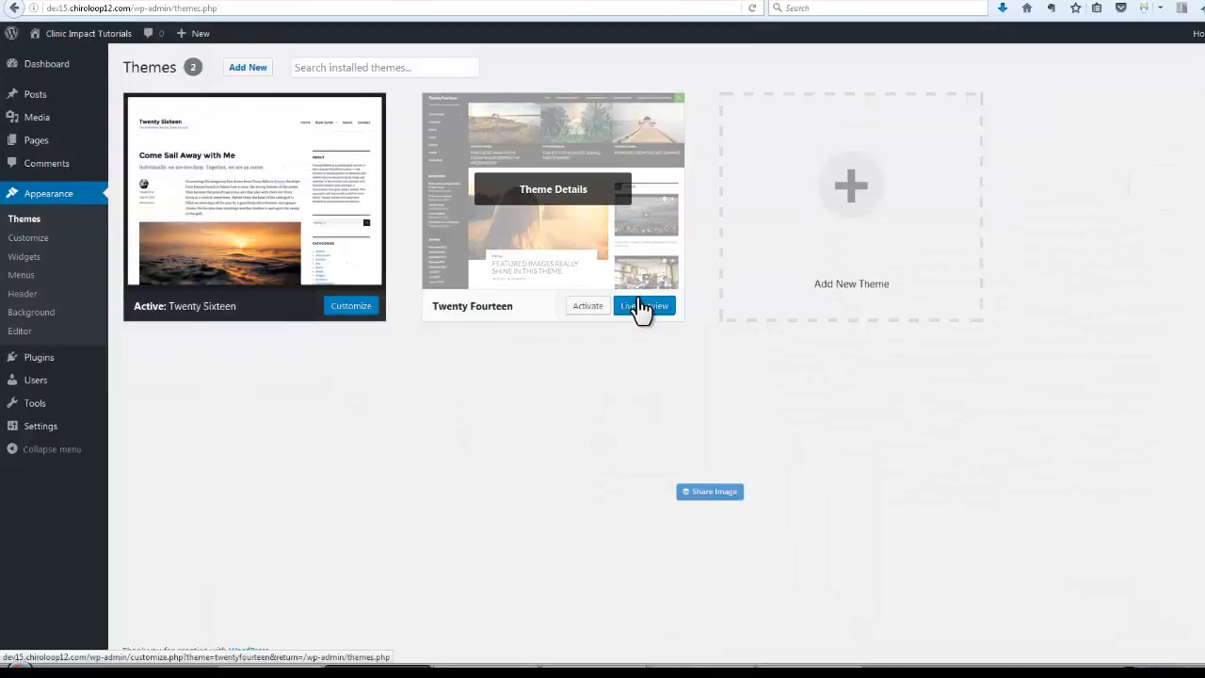
click(460, 178)
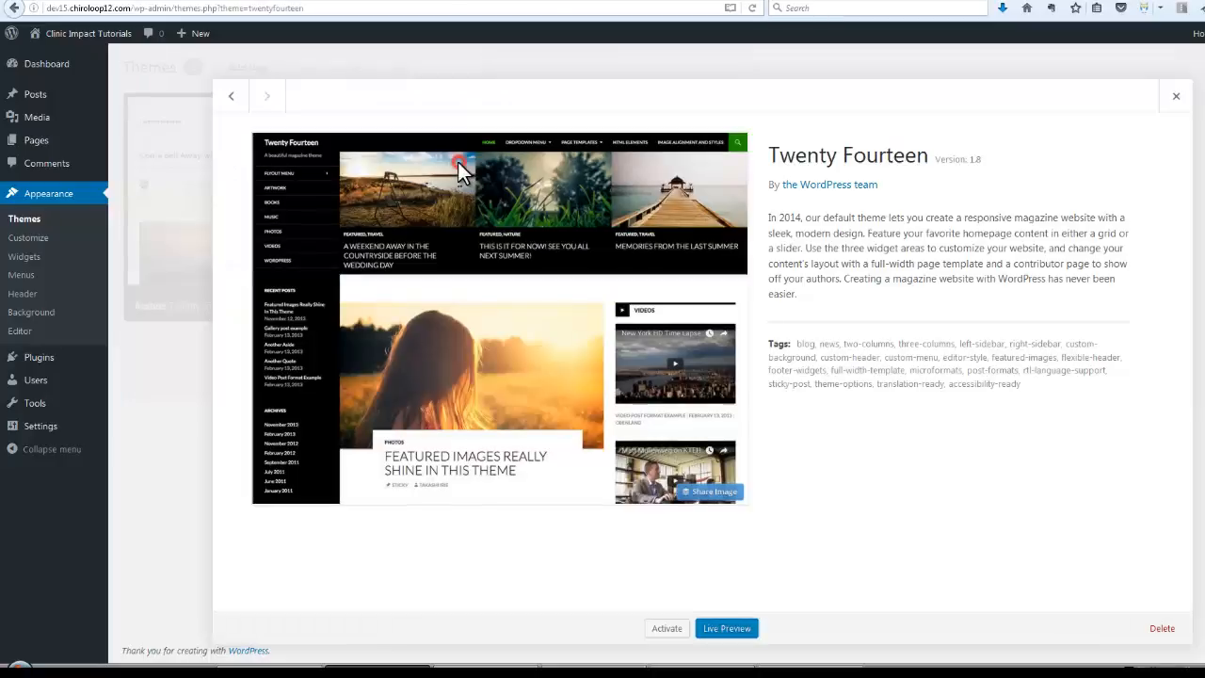
click(1162, 628)
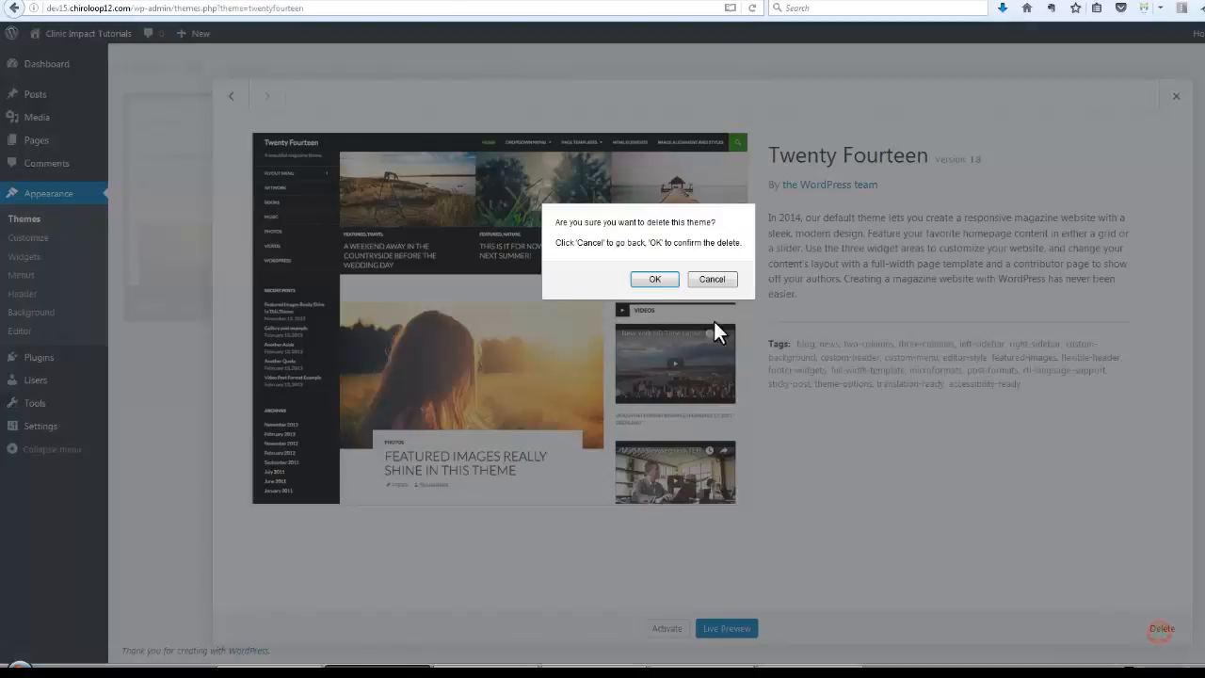
click(655, 280)
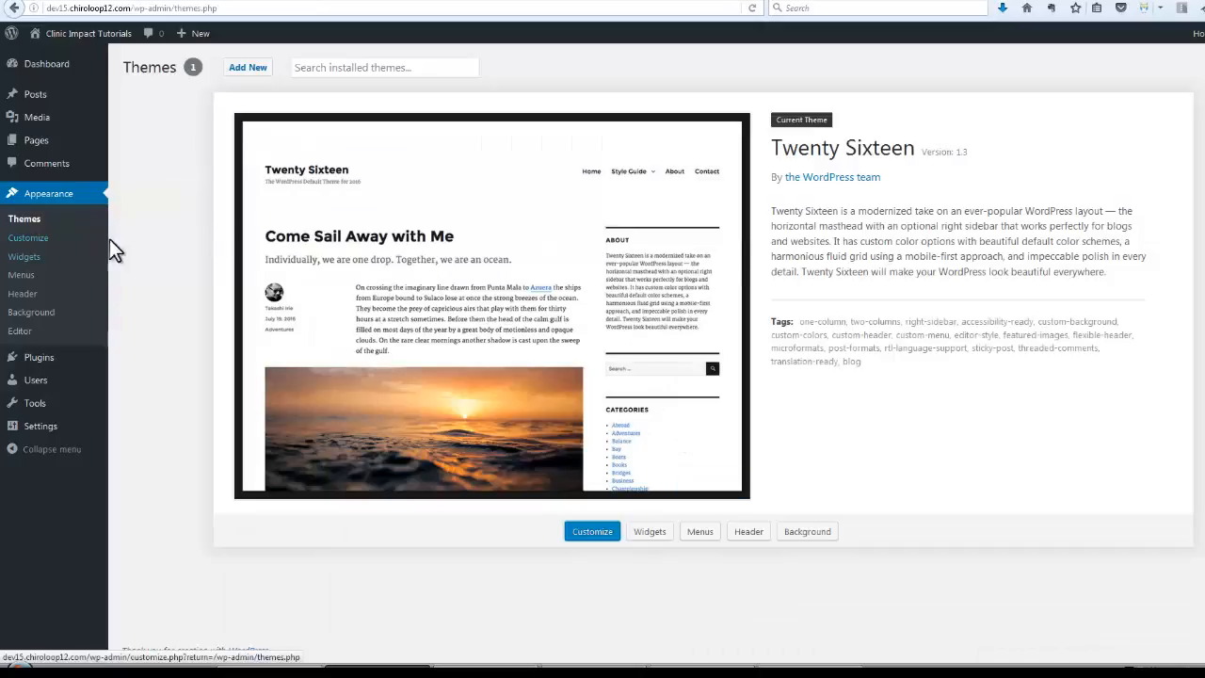
Delete the Search, Recent Posts and Recent Comments widgets from the Sidebar
click(33, 258)
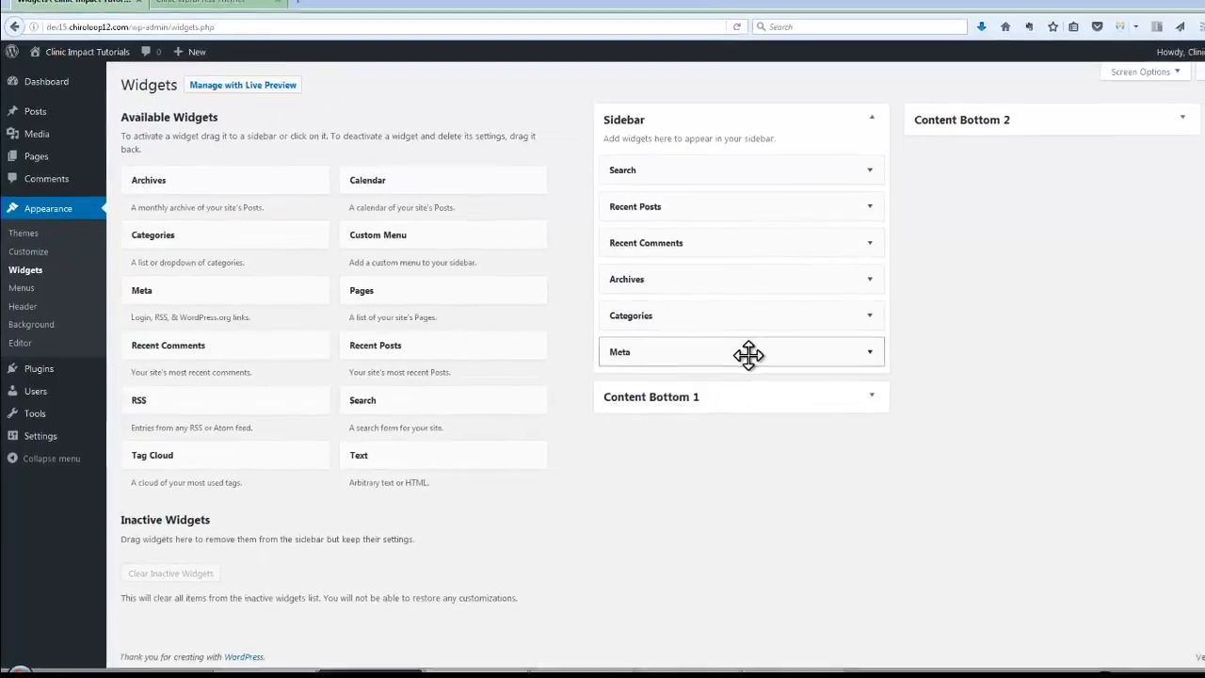
click(869, 169)
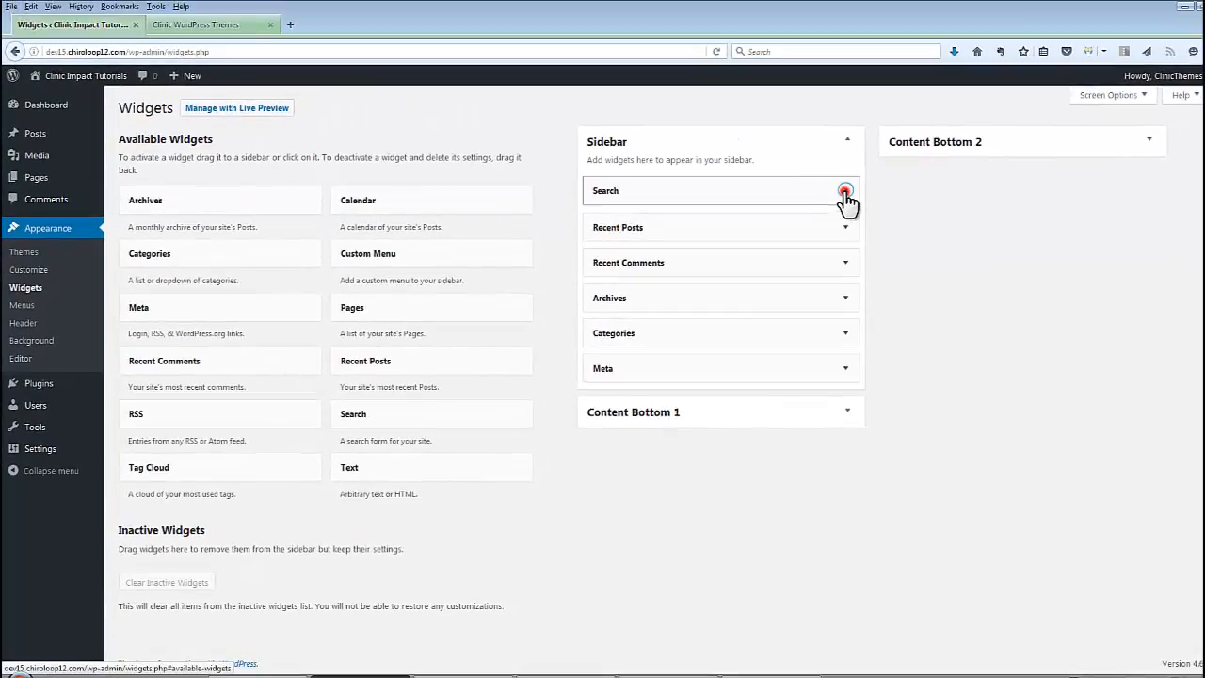
click(604, 259)
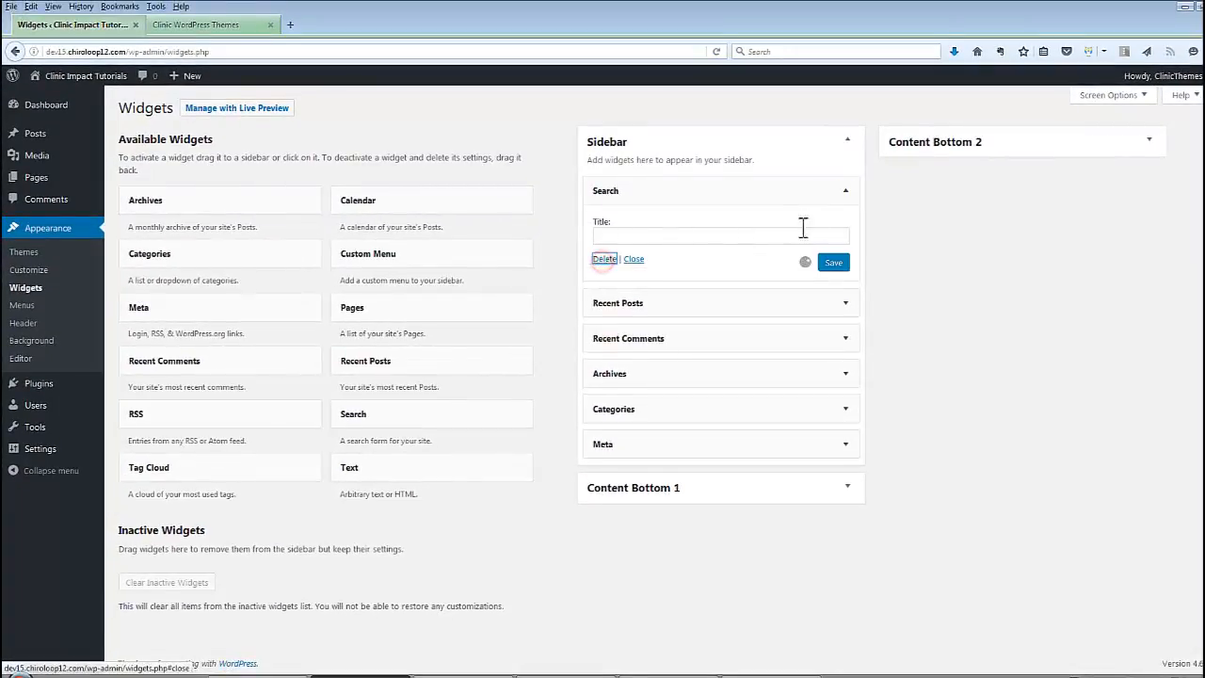
click(845, 191)
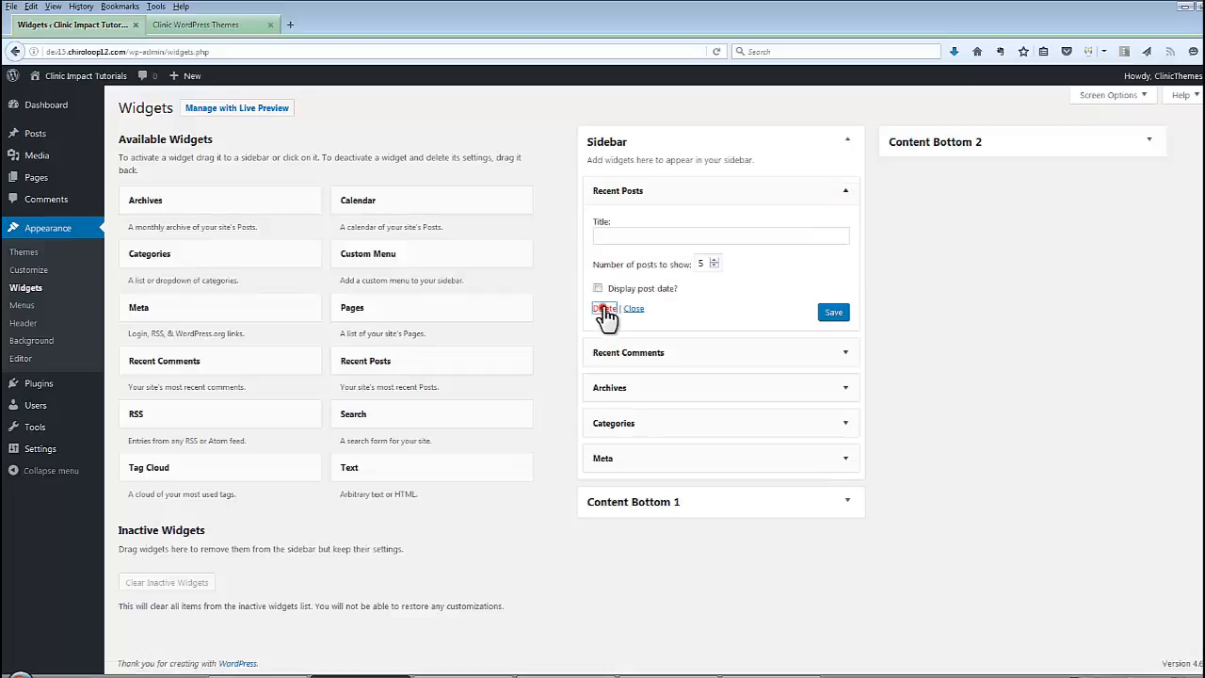
click(605, 308)
click(845, 191)
click(604, 289)
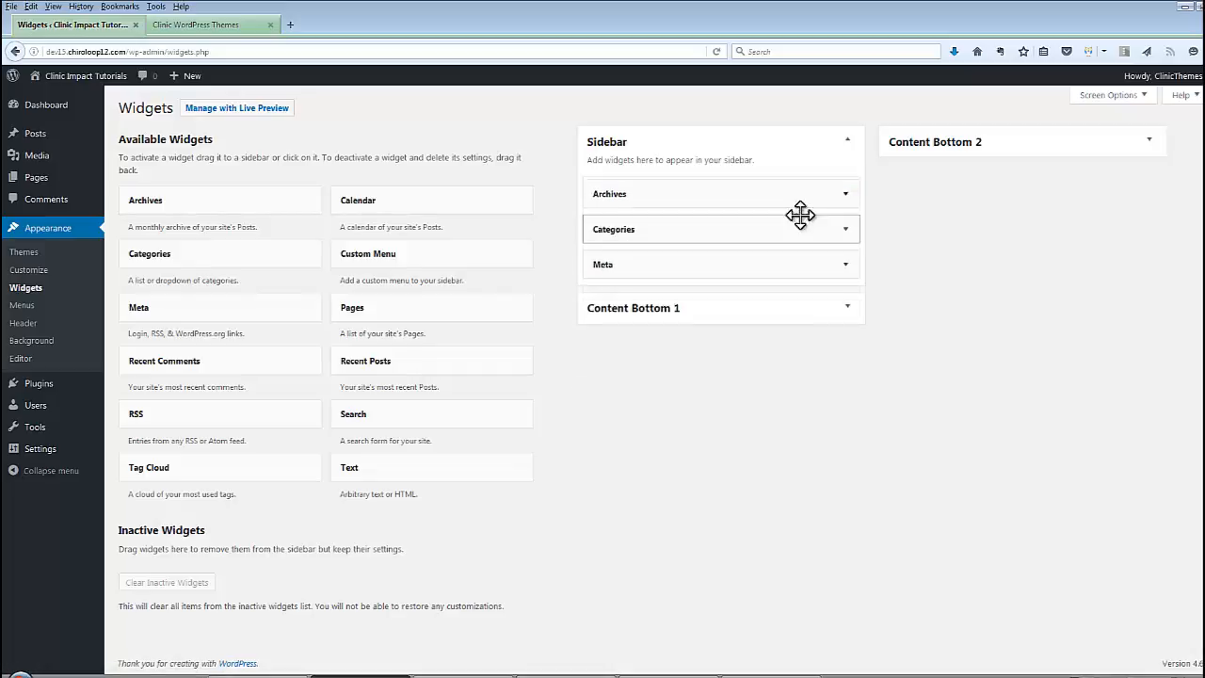
Delete the Archives, Categories and Meta widgets, then go to Appearance > Menus
click(845, 191)
click(605, 295)
click(845, 191)
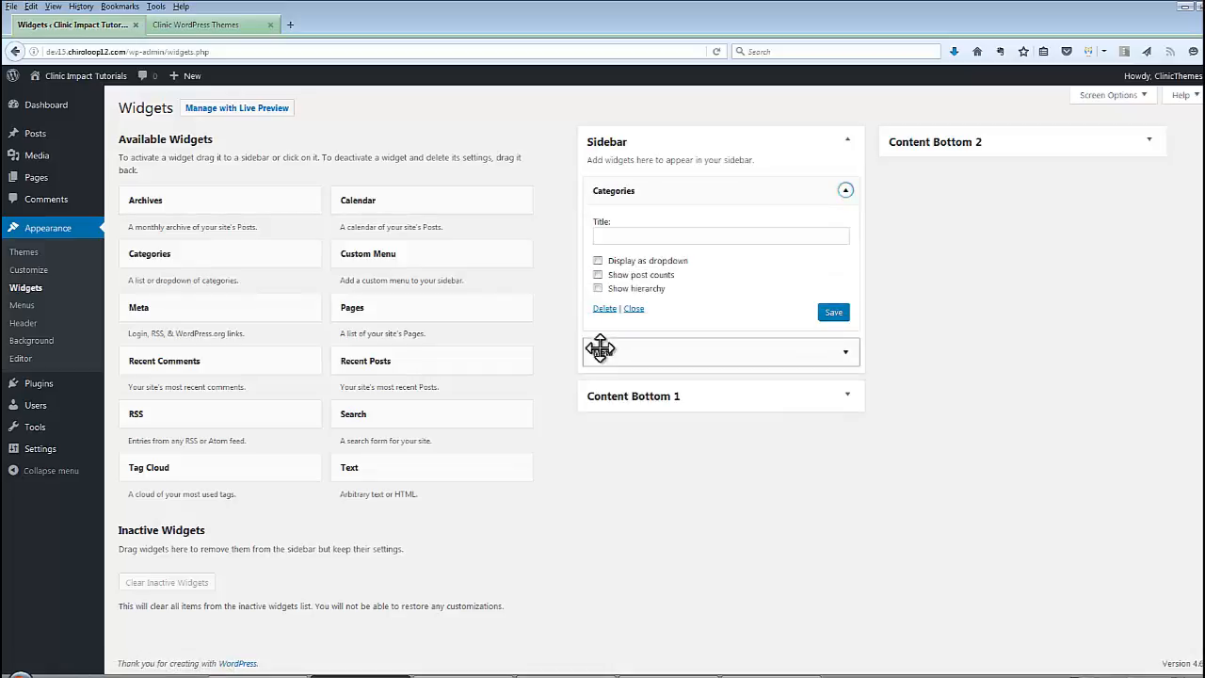
click(604, 308)
click(844, 194)
click(598, 260)
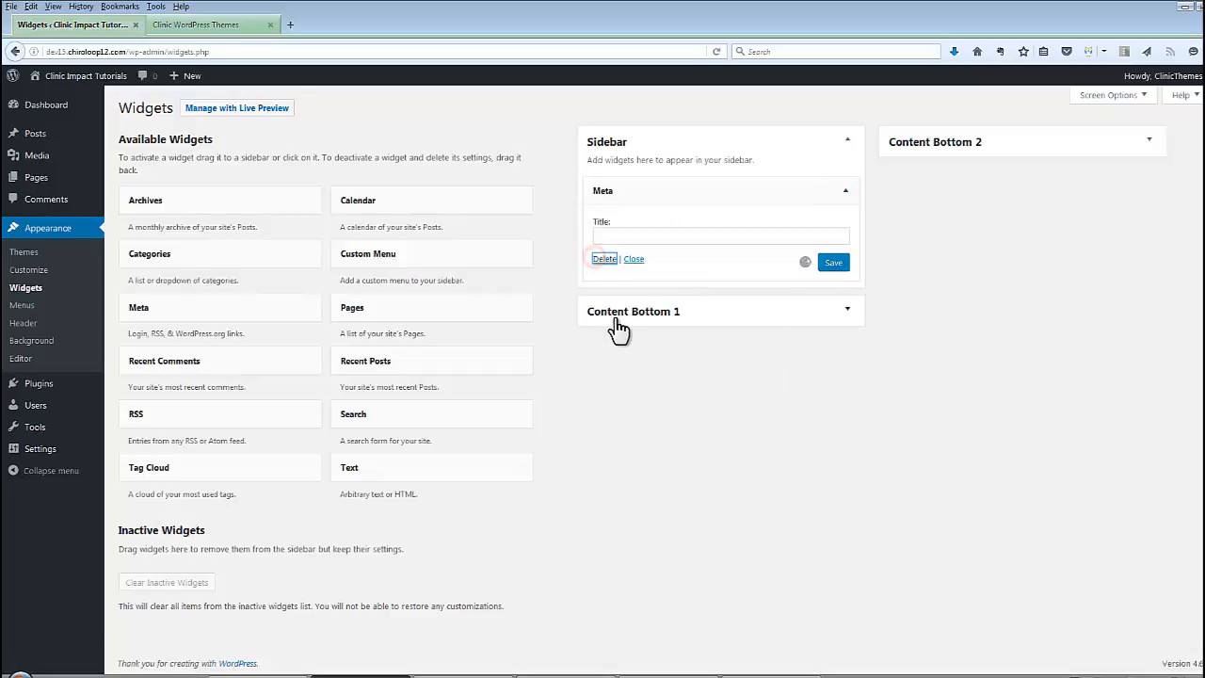
click(22, 305)
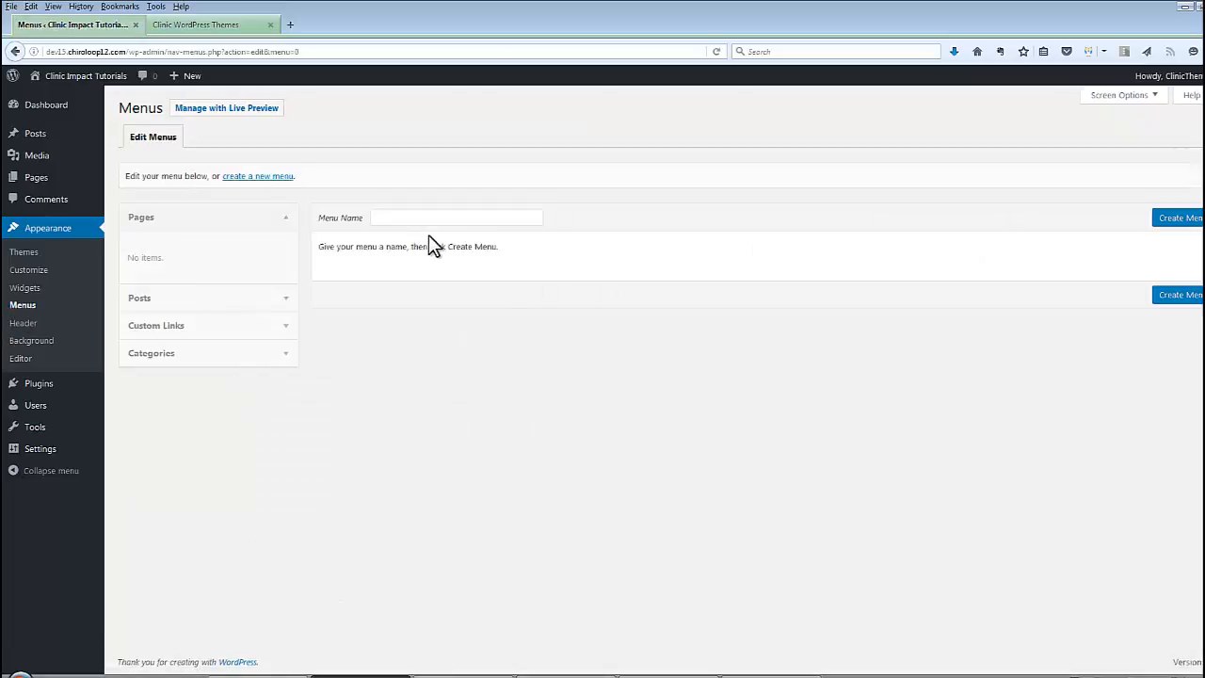
Delete the Hello Dolly plugin, leaving only Akismet, and switch to the Word checklist
click(38, 384)
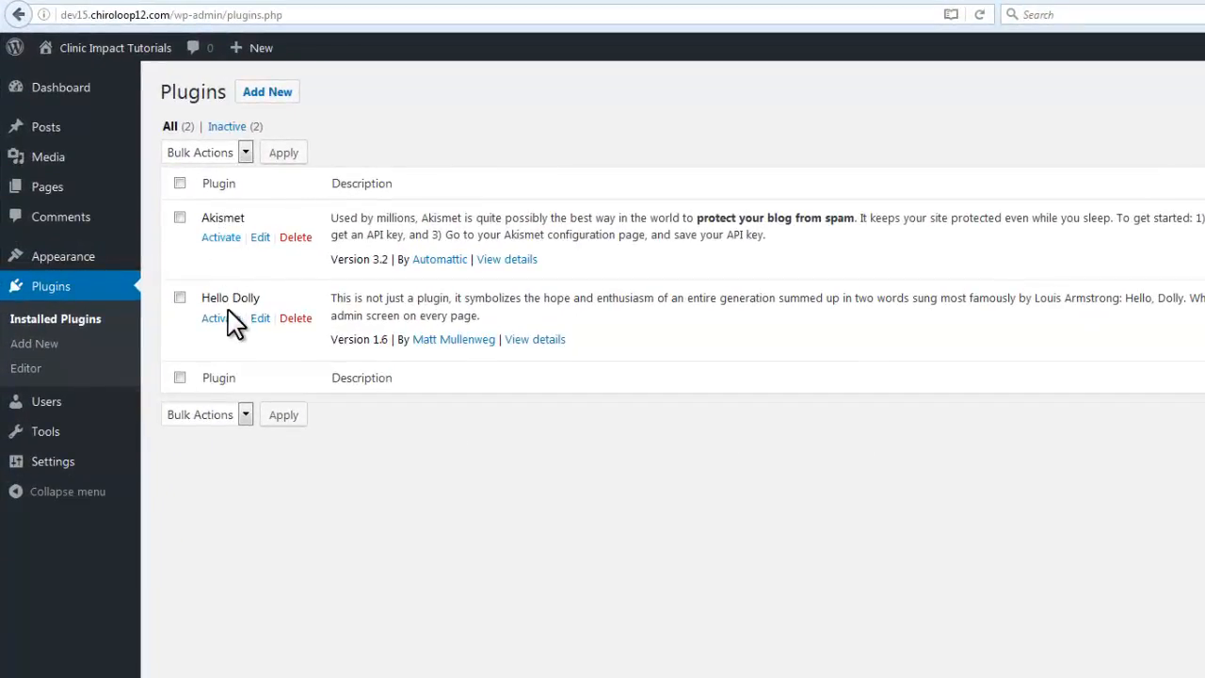
click(295, 318)
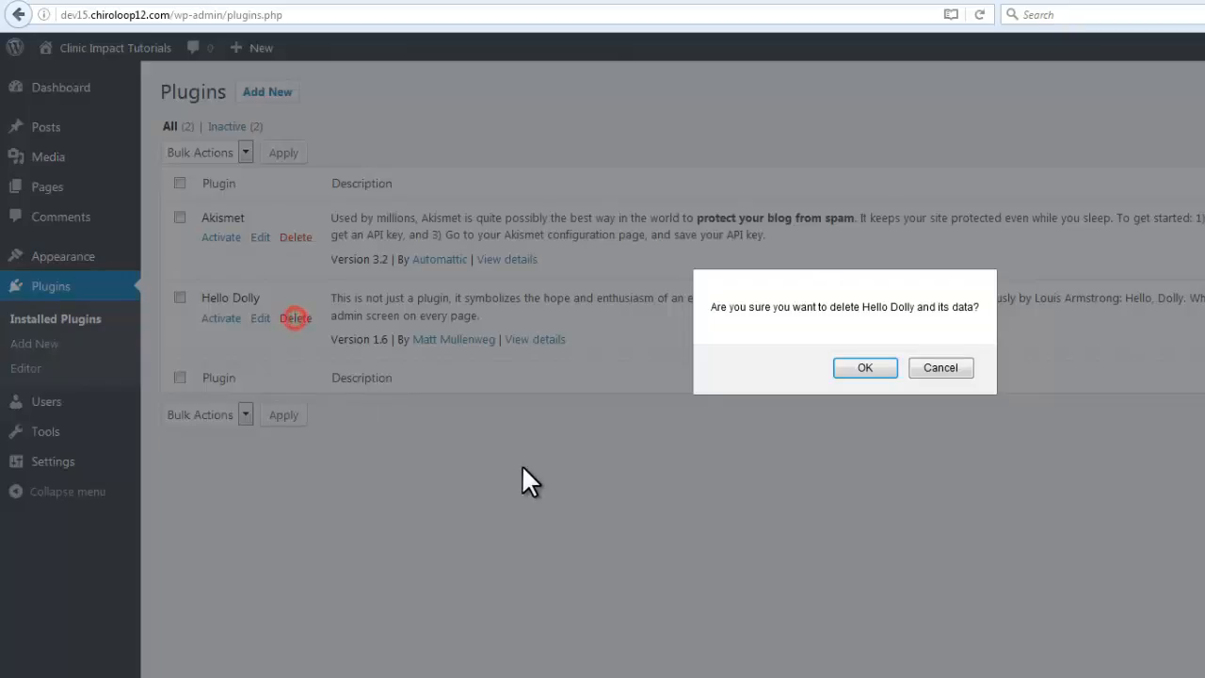
click(864, 368)
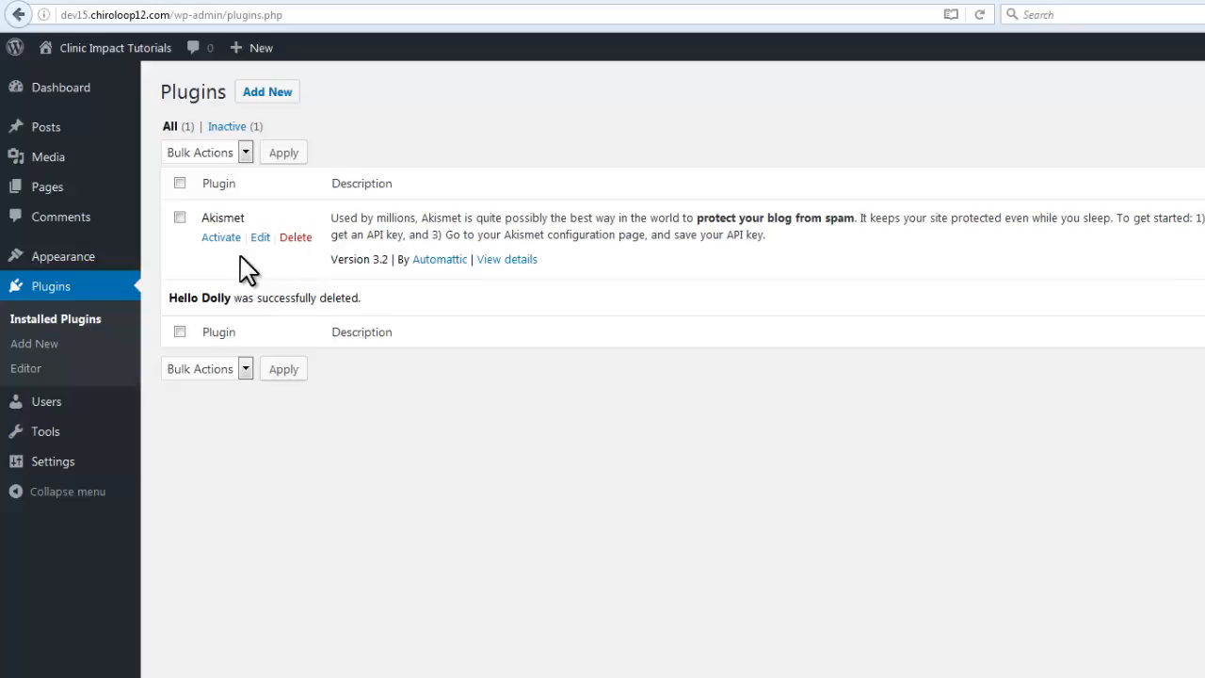
key(alt+Tab)
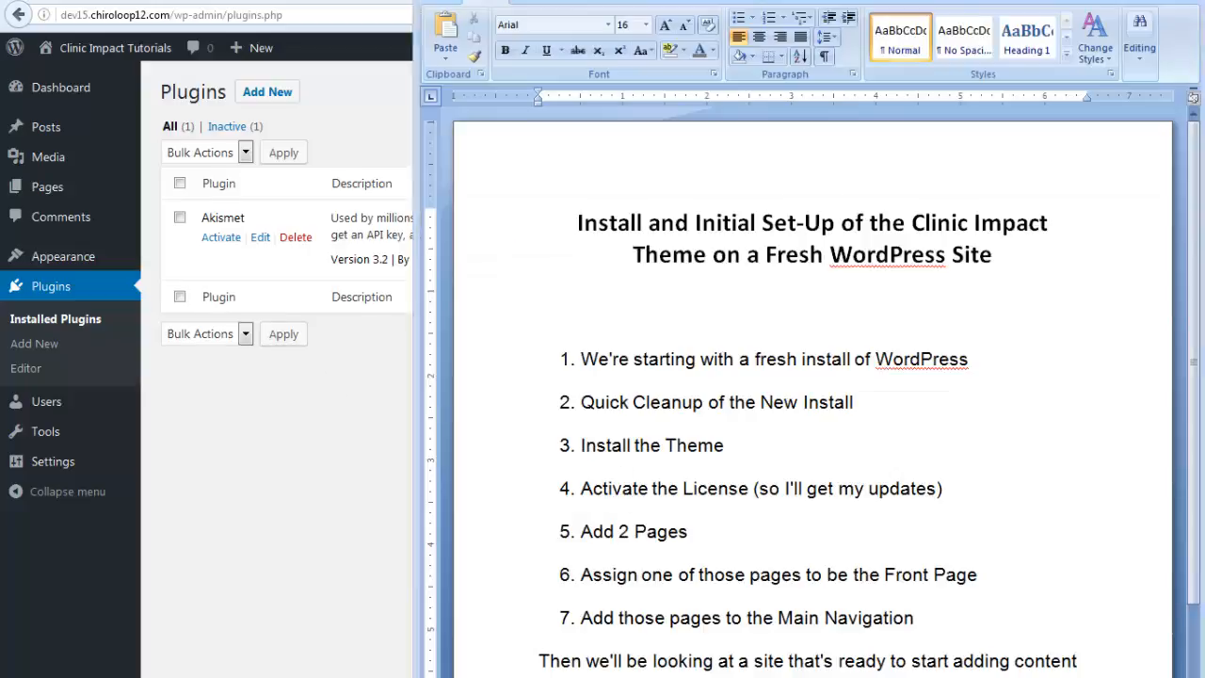
Switch from the Word checklist back to the WordPress Installed Plugins page
key(alt+Tab)
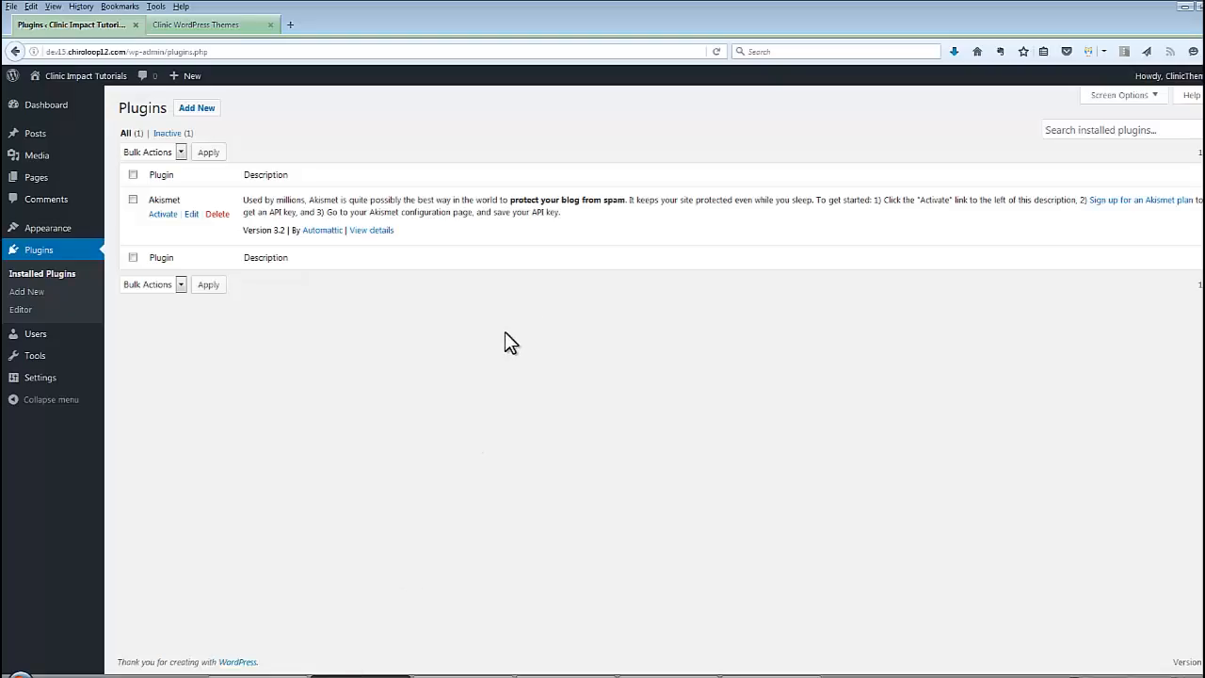
Upload clinic-impact-premium.zip via Add New > Upload Theme and install it
click(119, 230)
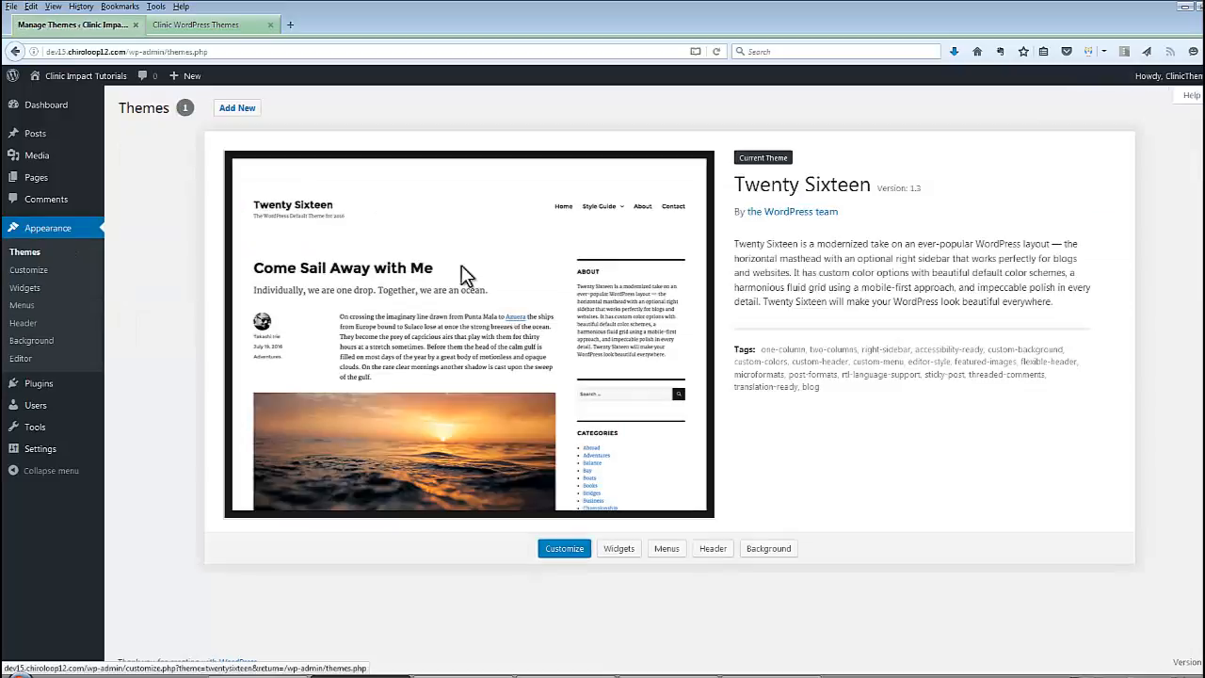
click(237, 108)
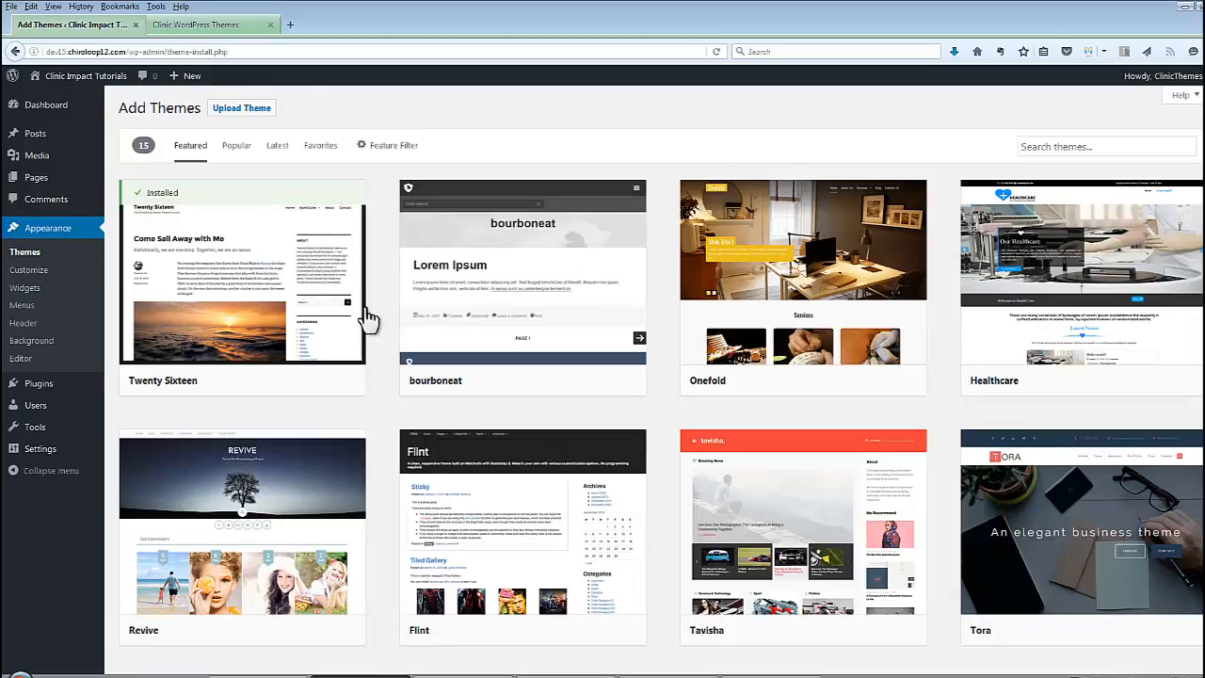
click(241, 108)
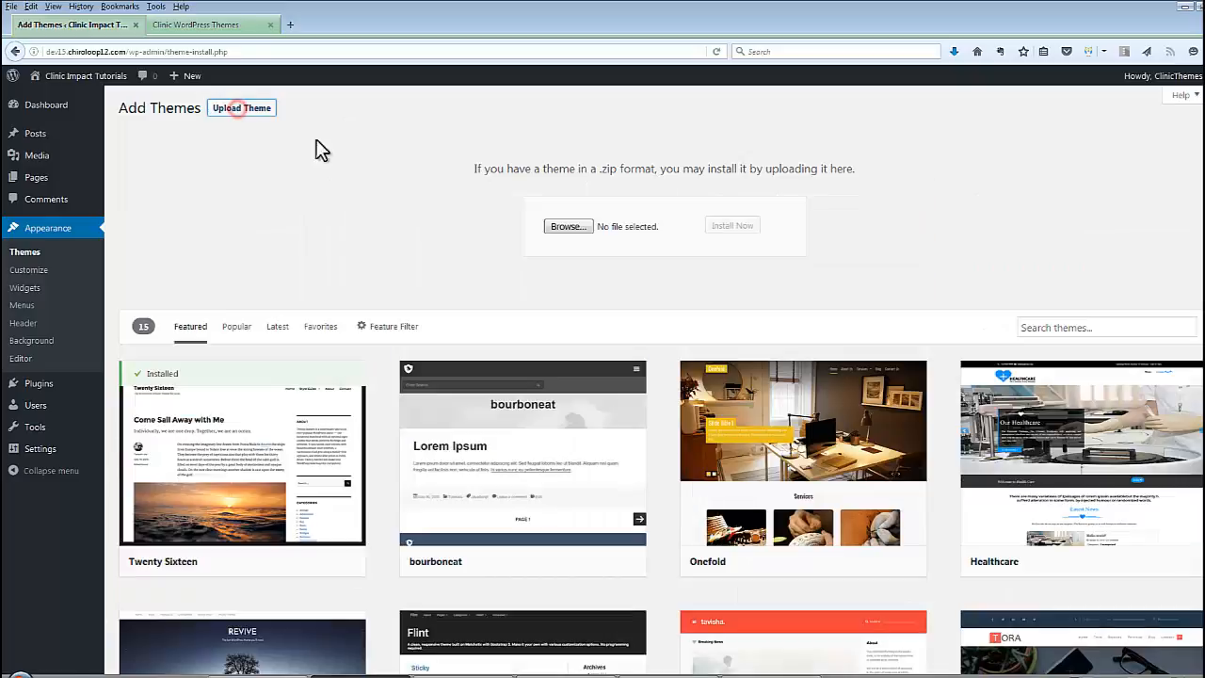
click(571, 227)
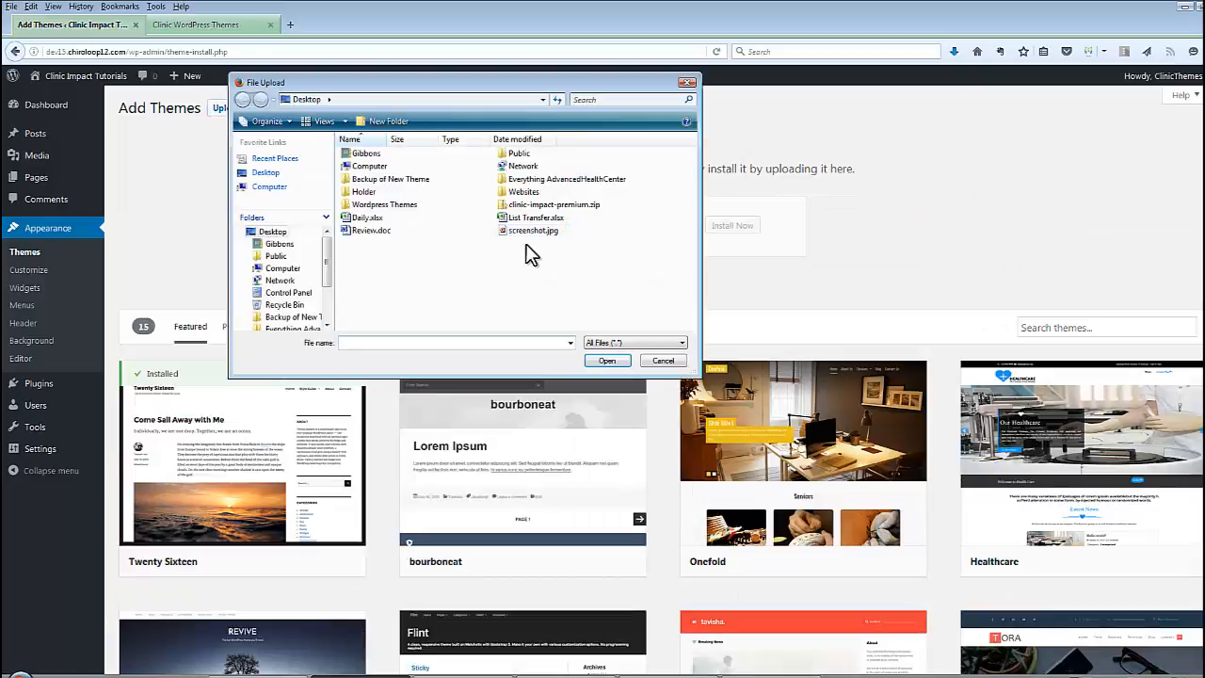
click(555, 206)
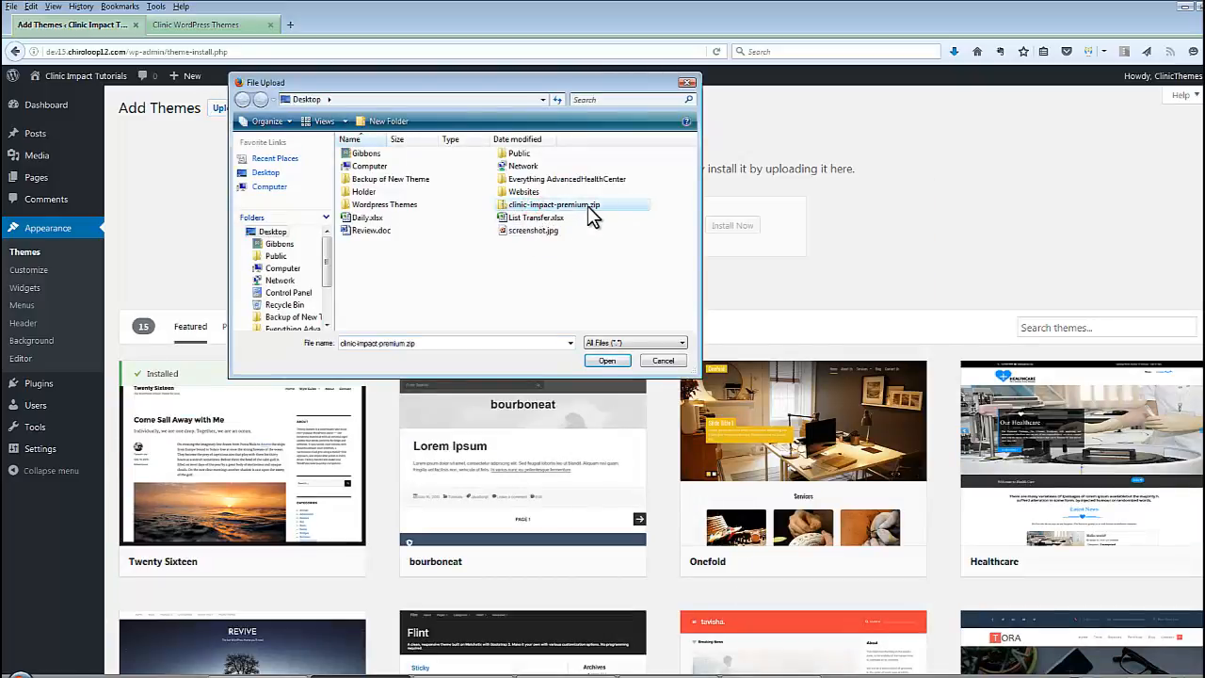
click(599, 362)
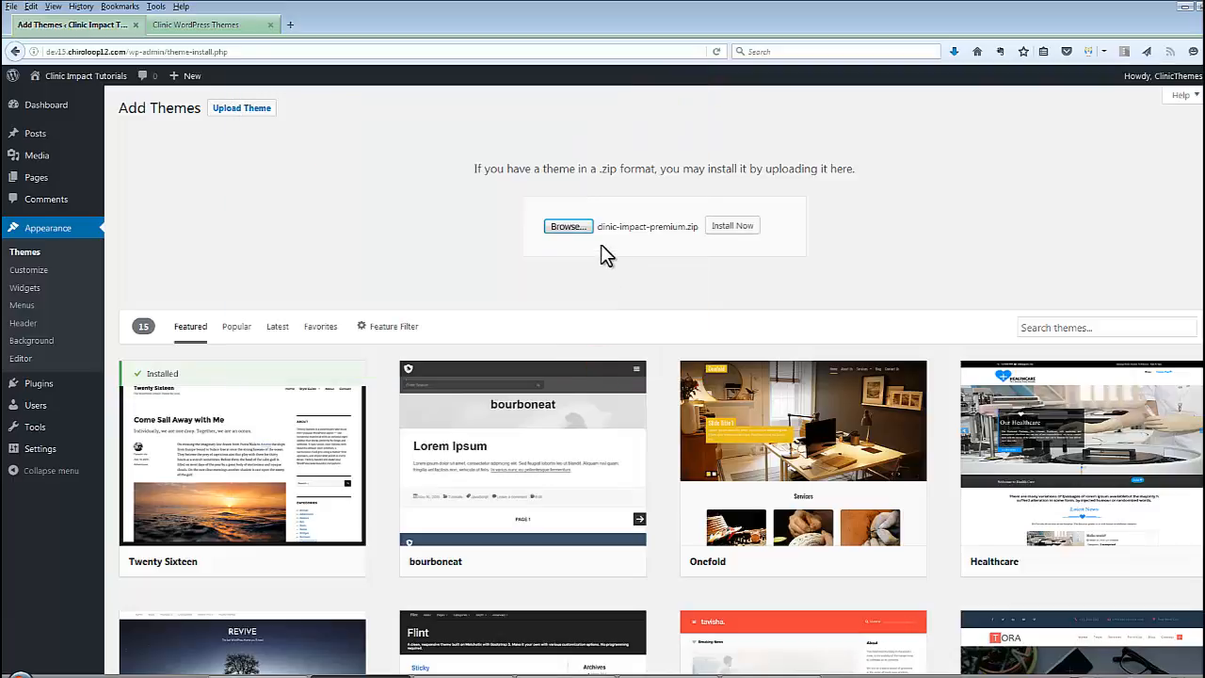
click(733, 227)
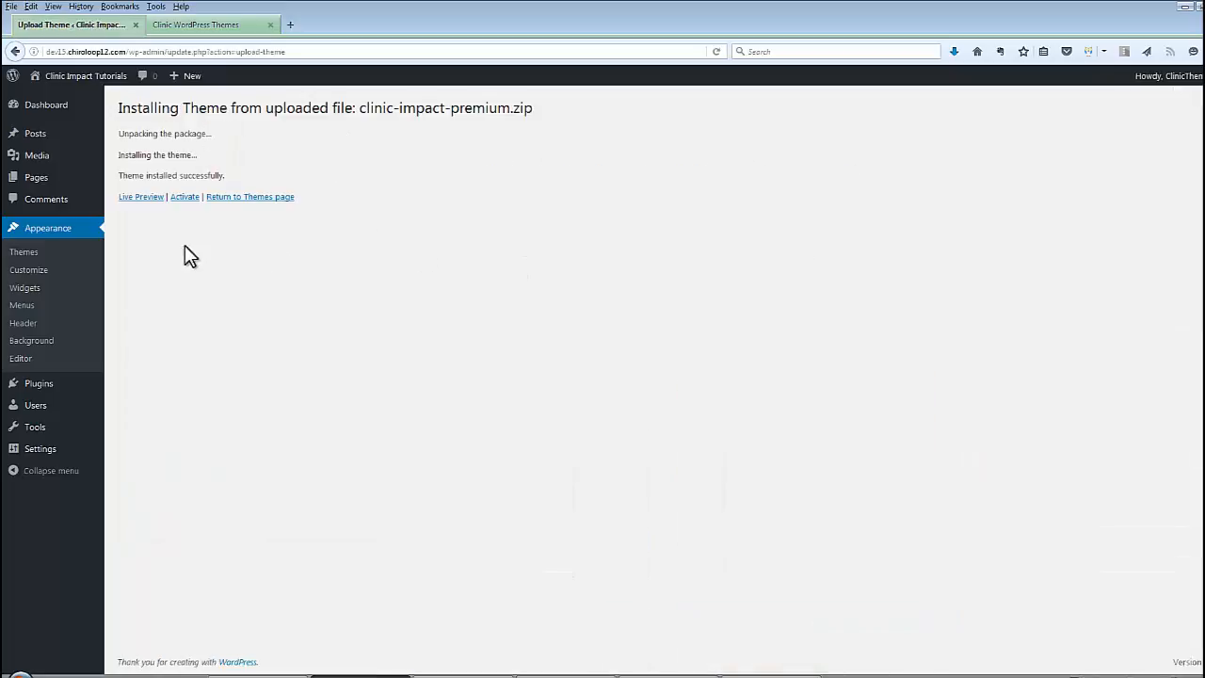
Activate the Clinic Impact Premium theme and open the live site in a new tab
click(185, 198)
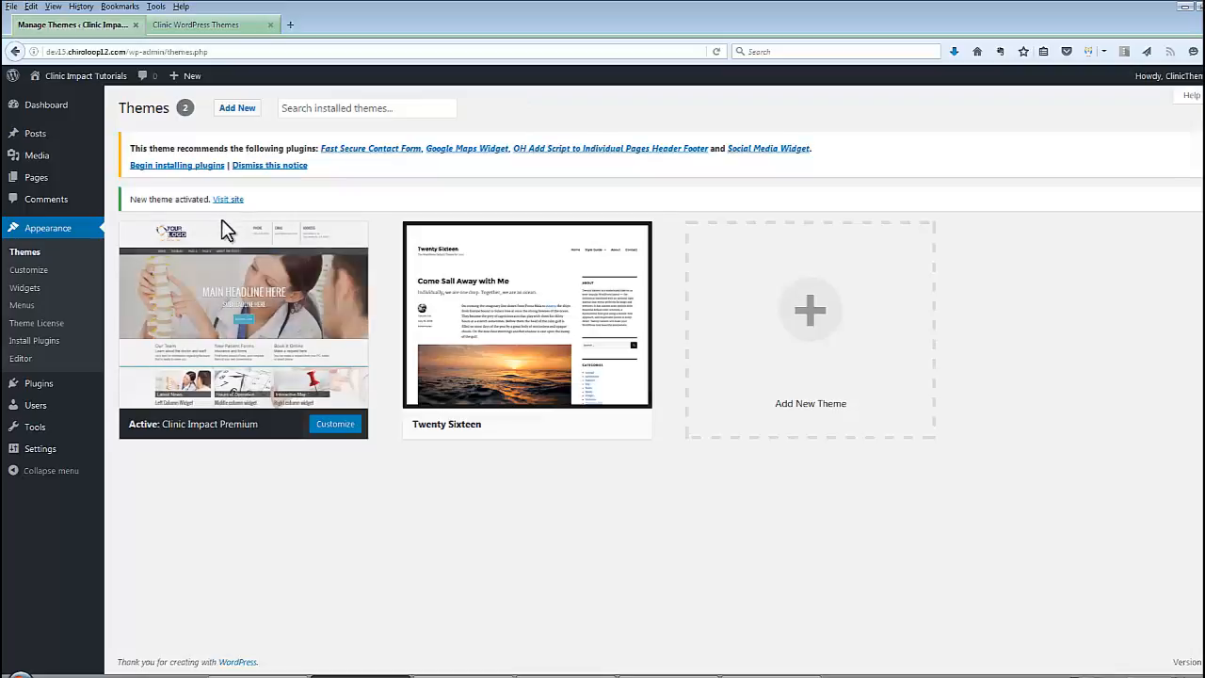
right_click(74, 98)
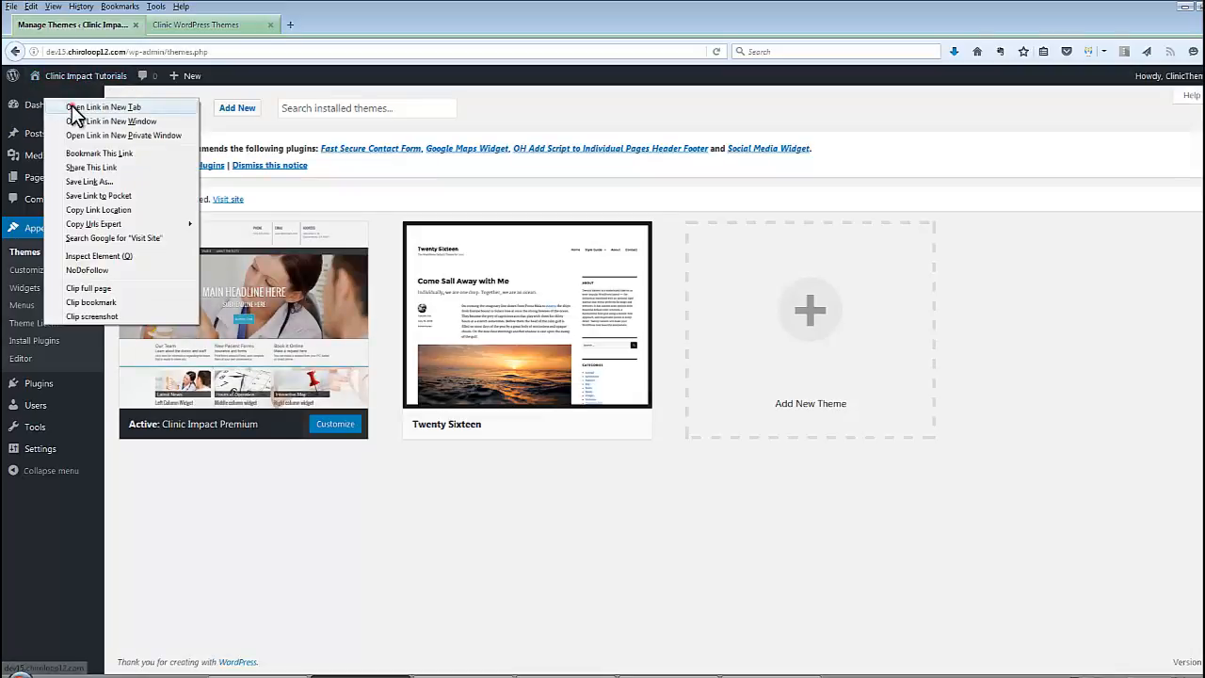
click(118, 103)
click(184, 25)
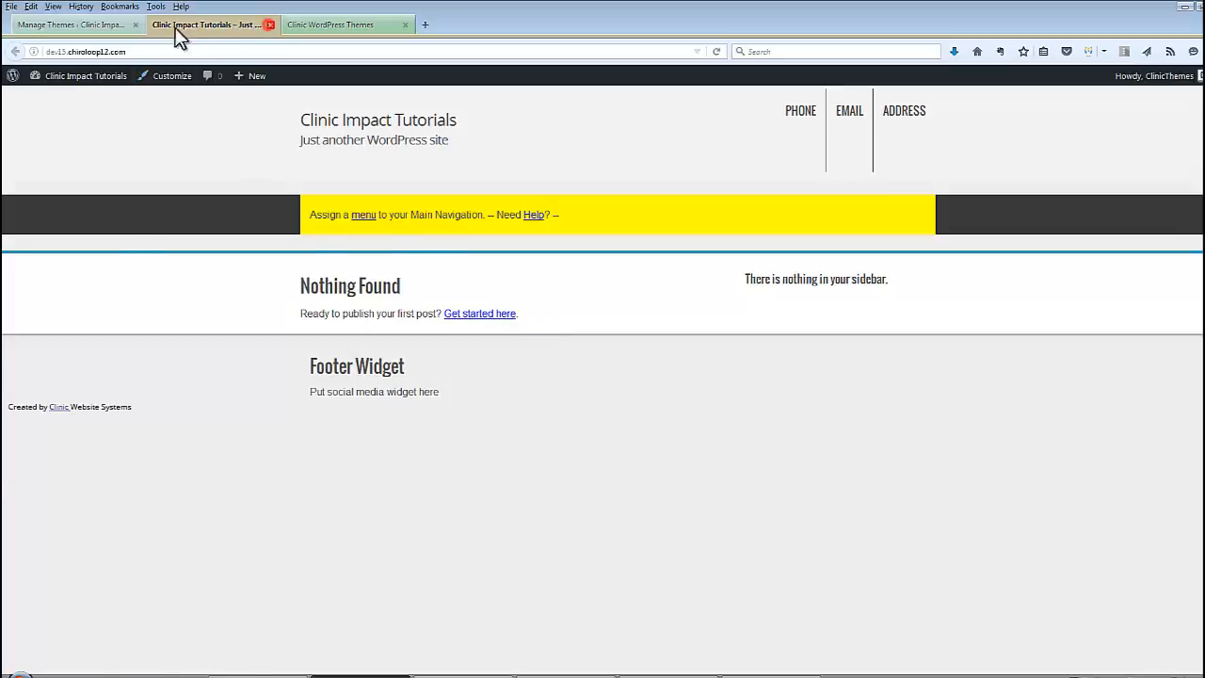
Close the site tab, glance at the Word checklist, and return to the Themes page
click(269, 25)
click(632, 665)
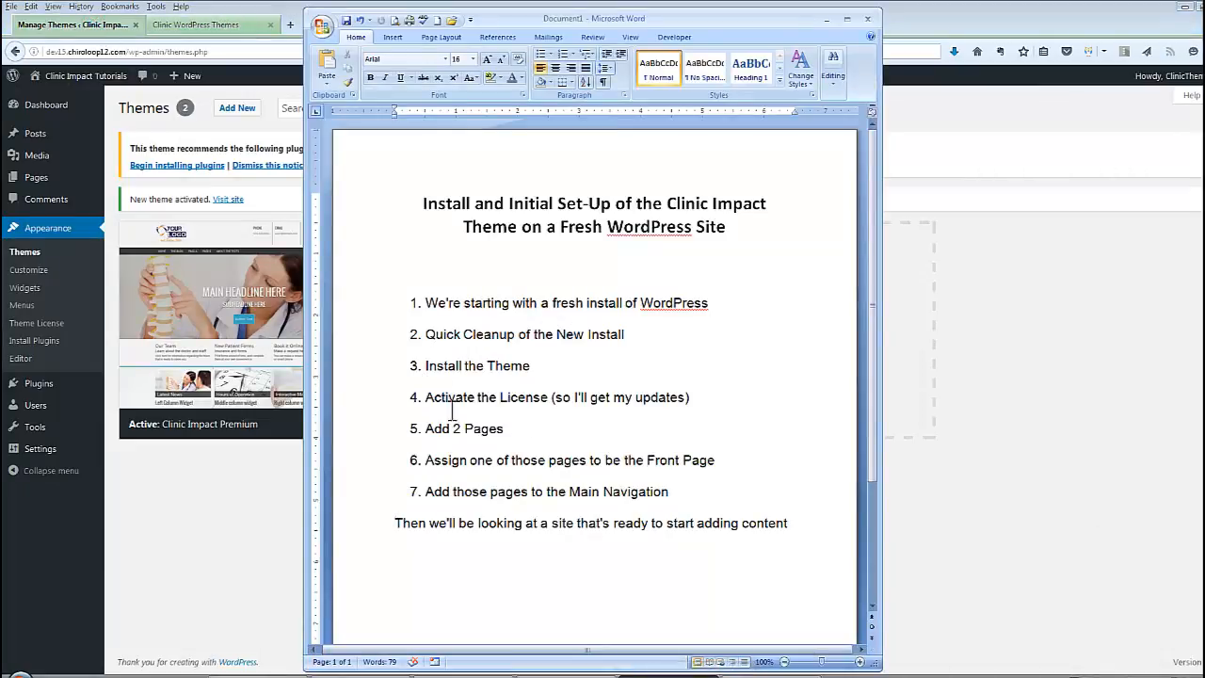
click(241, 484)
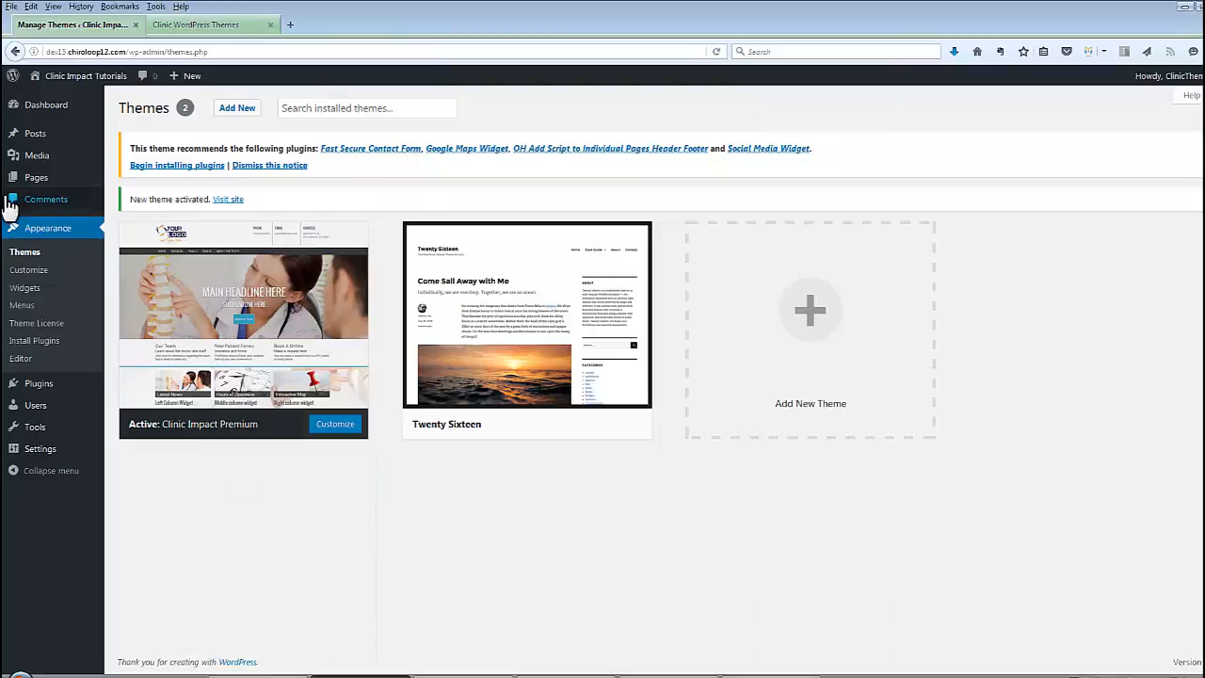
Open Appearance > Theme License, then the Clinic WordPress Themes Customer Login page
click(20, 325)
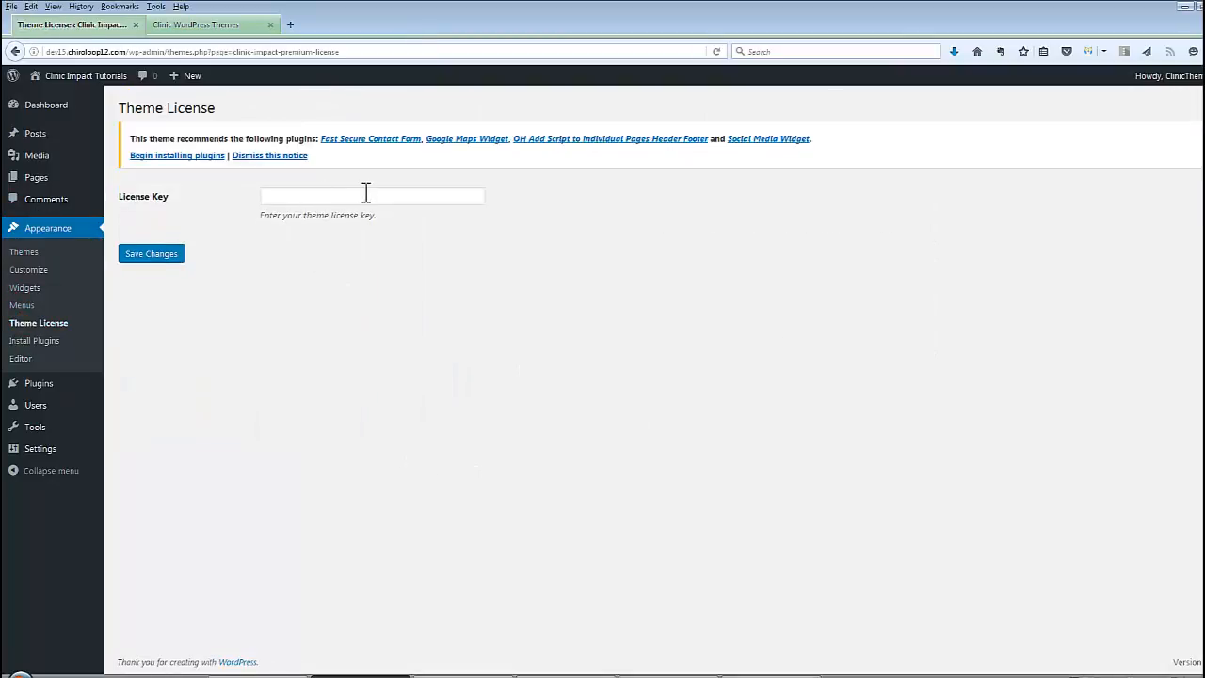
click(463, 676)
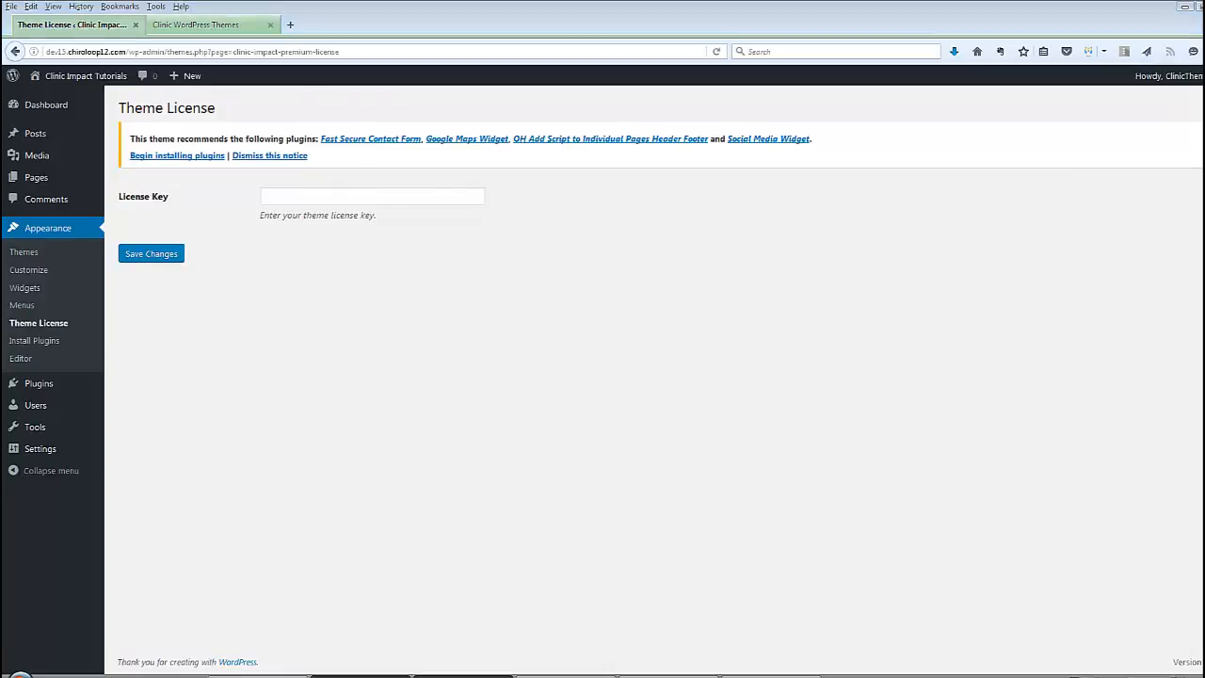
click(216, 28)
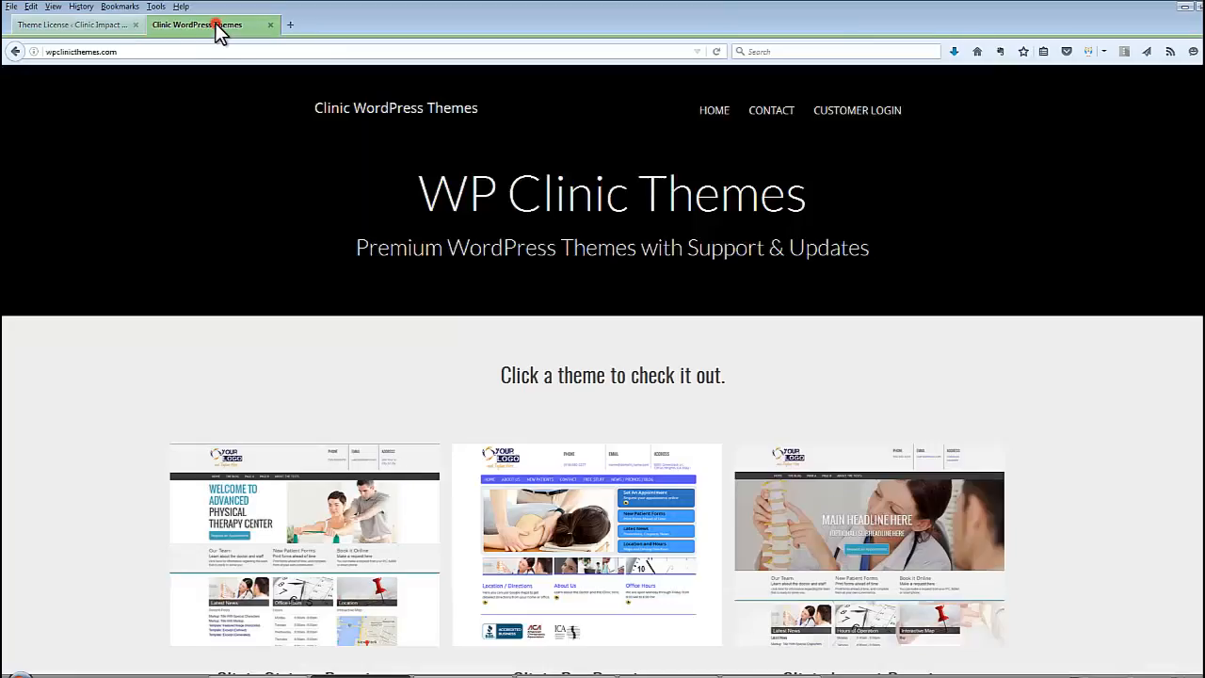
click(872, 121)
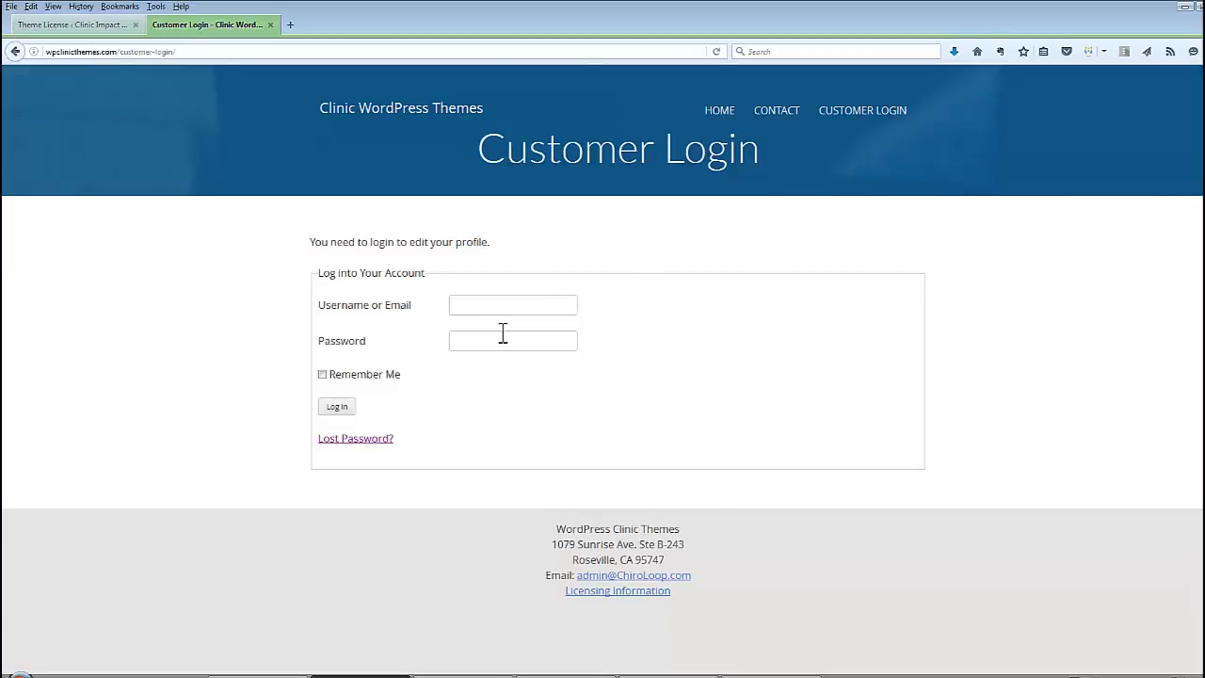
Close the login tab and copy the theme license key from Notepad++
click(270, 25)
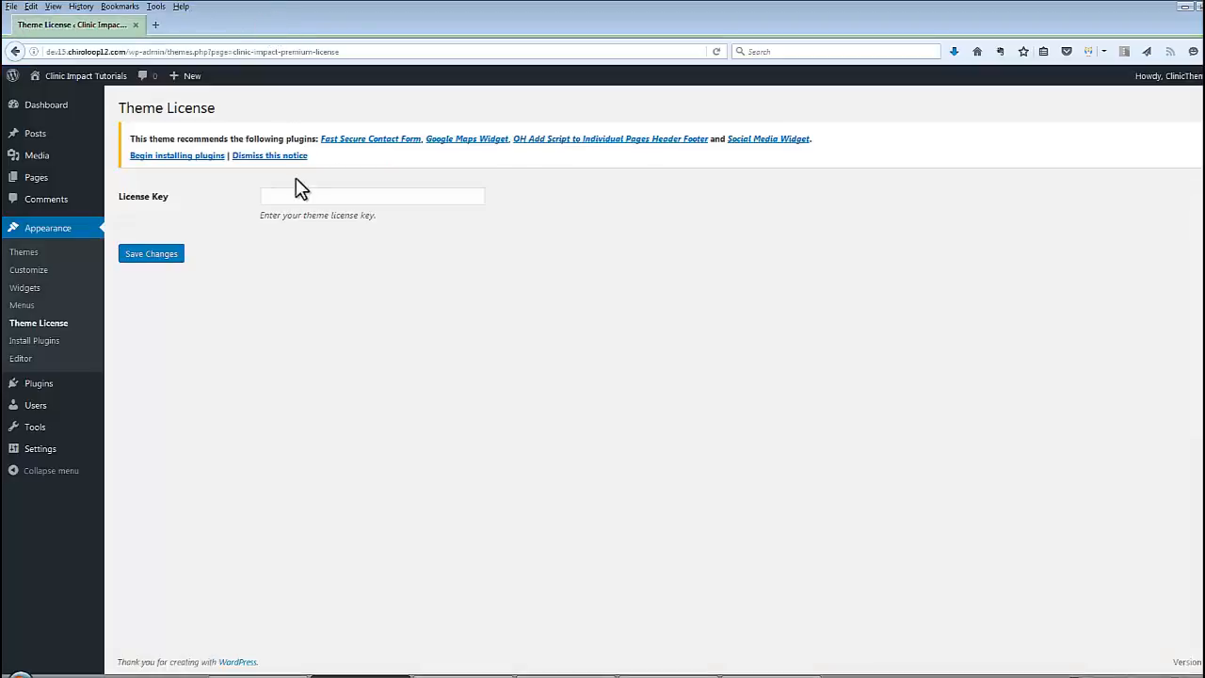
key(alt+Tab)
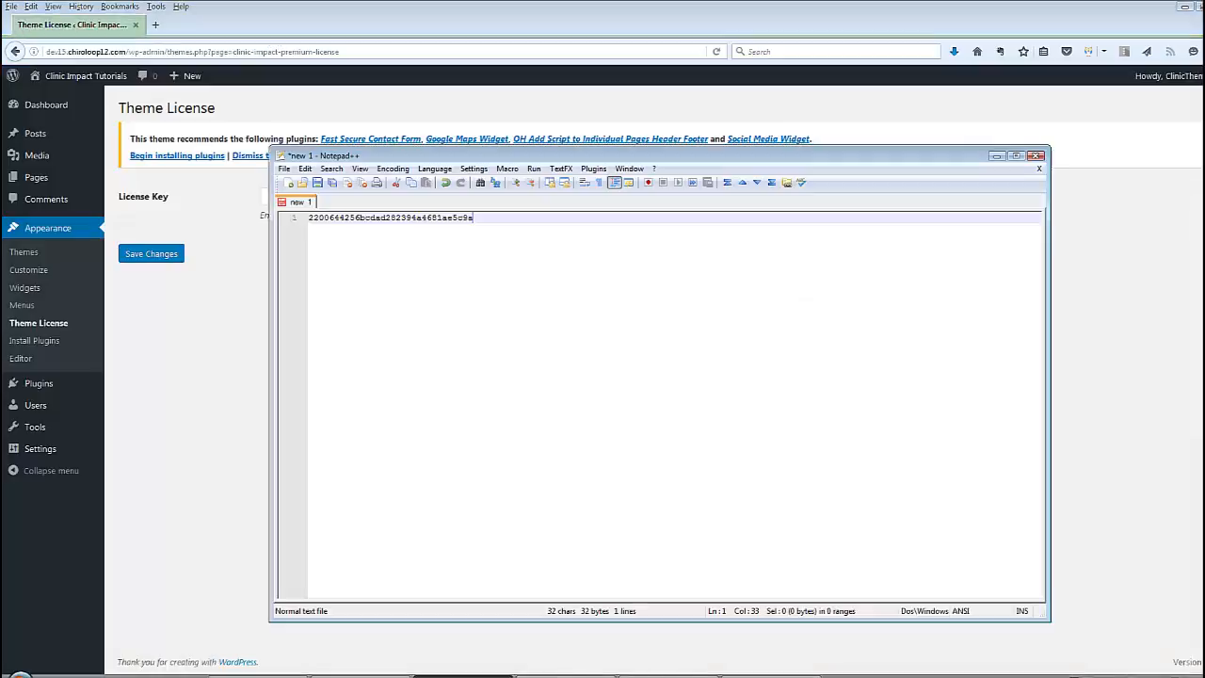
drag(310, 219, 504, 218)
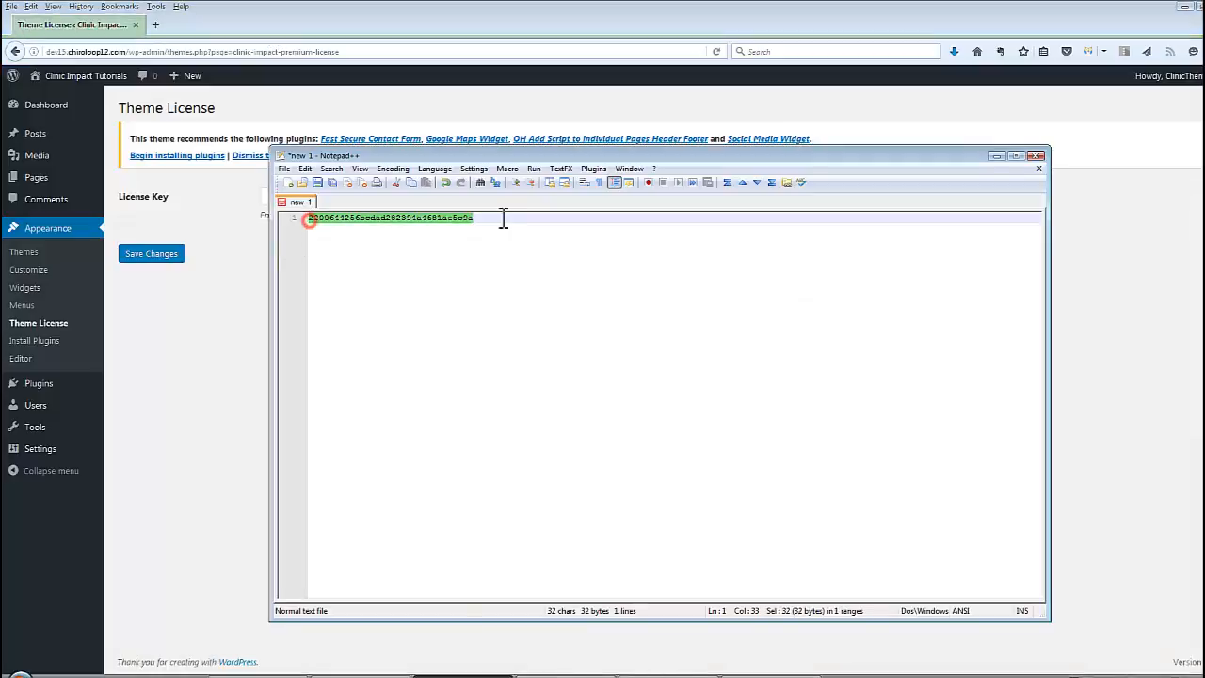
right_click(438, 218)
click(452, 241)
Paste the key into License Key, save, and activate the license through June 25, 2017
click(218, 281)
click(296, 196)
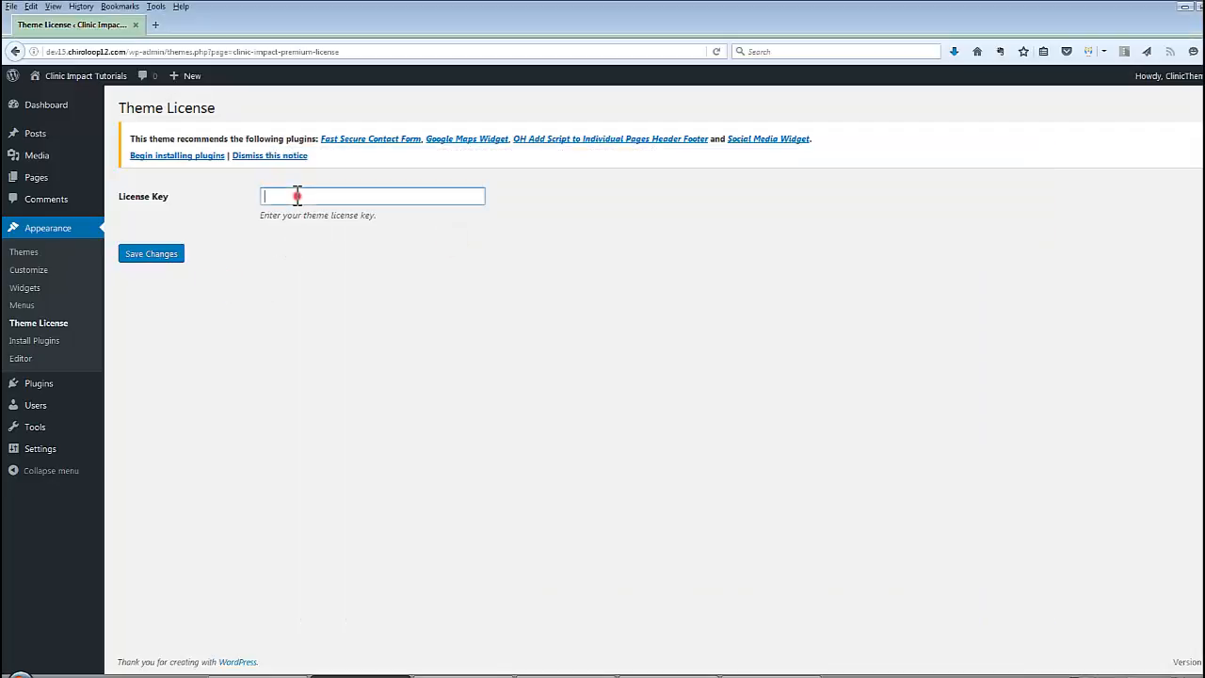
right_click(300, 198)
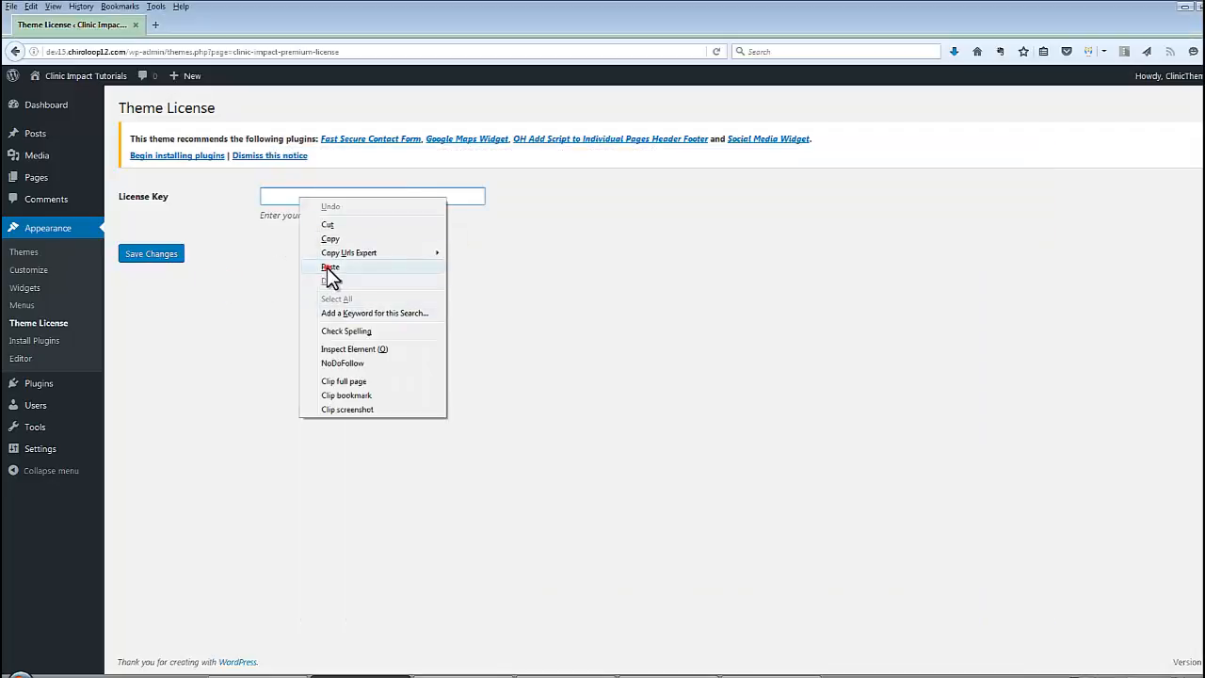
click(329, 266)
click(156, 254)
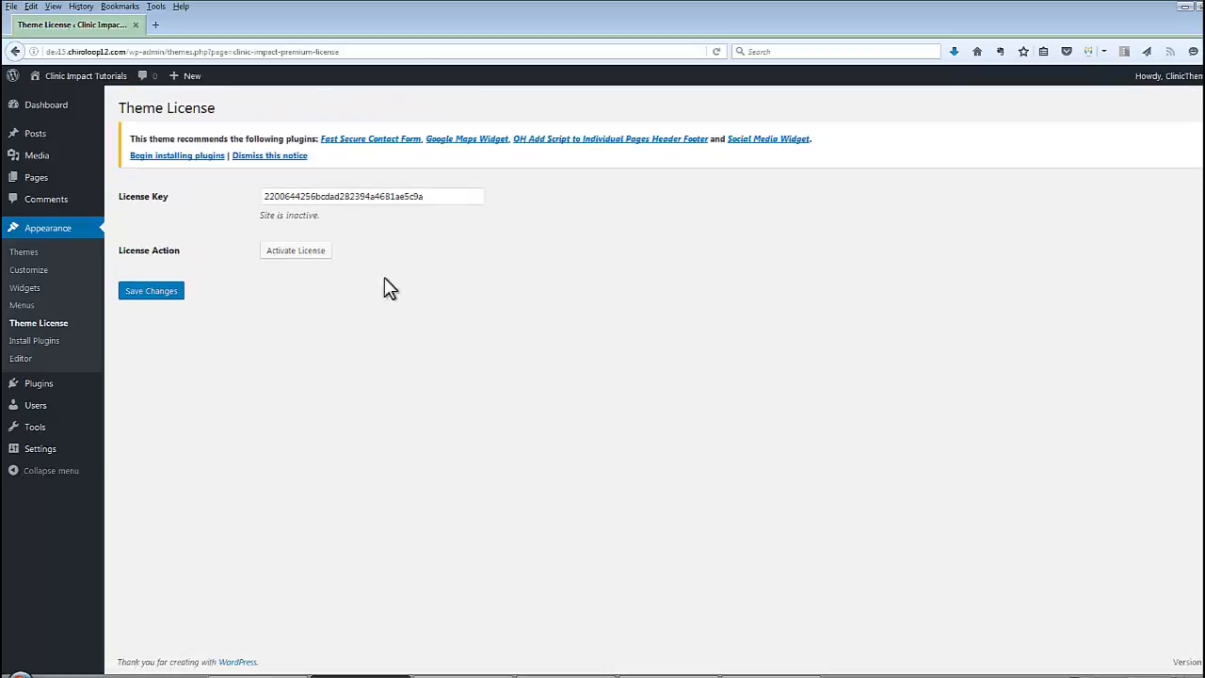
click(304, 254)
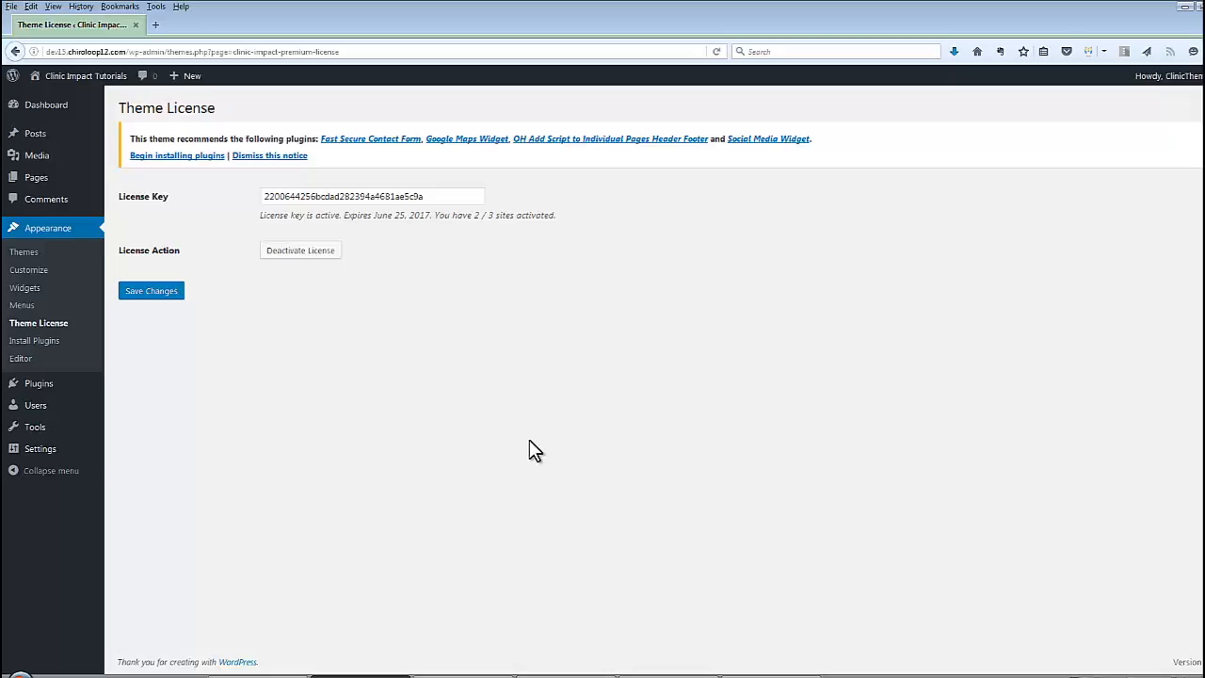
key(alt+Tab)
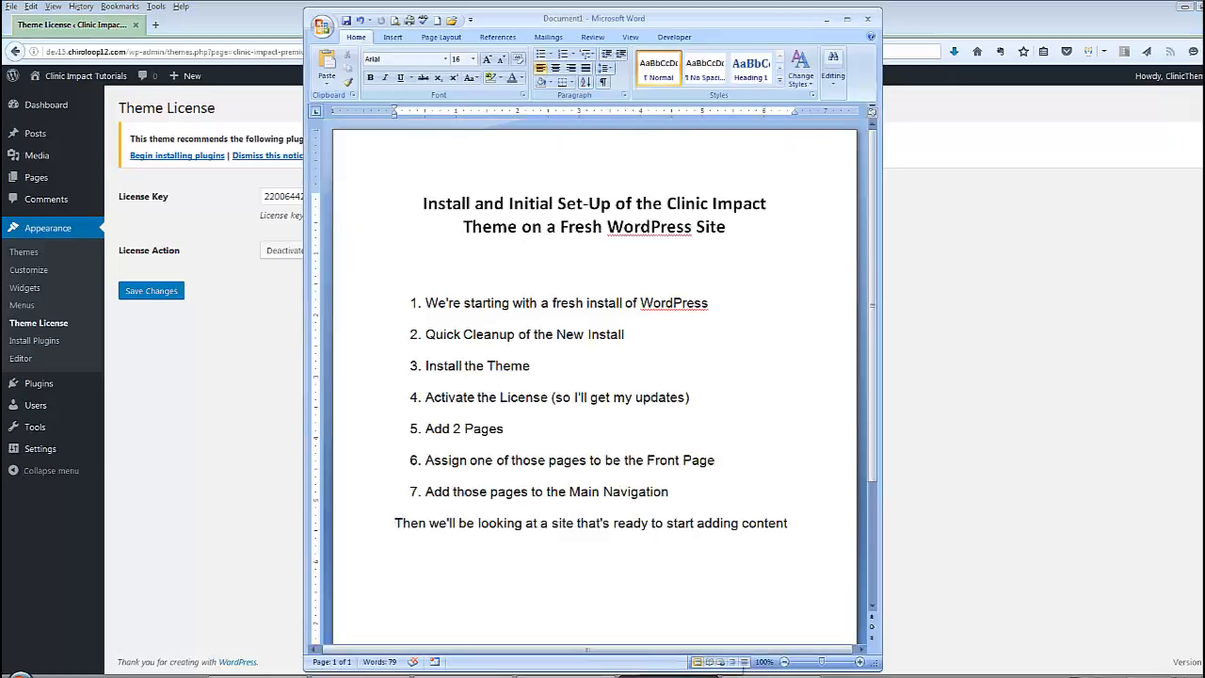
Create and publish a new page titled 'Front Page'
key(alt+Tab)
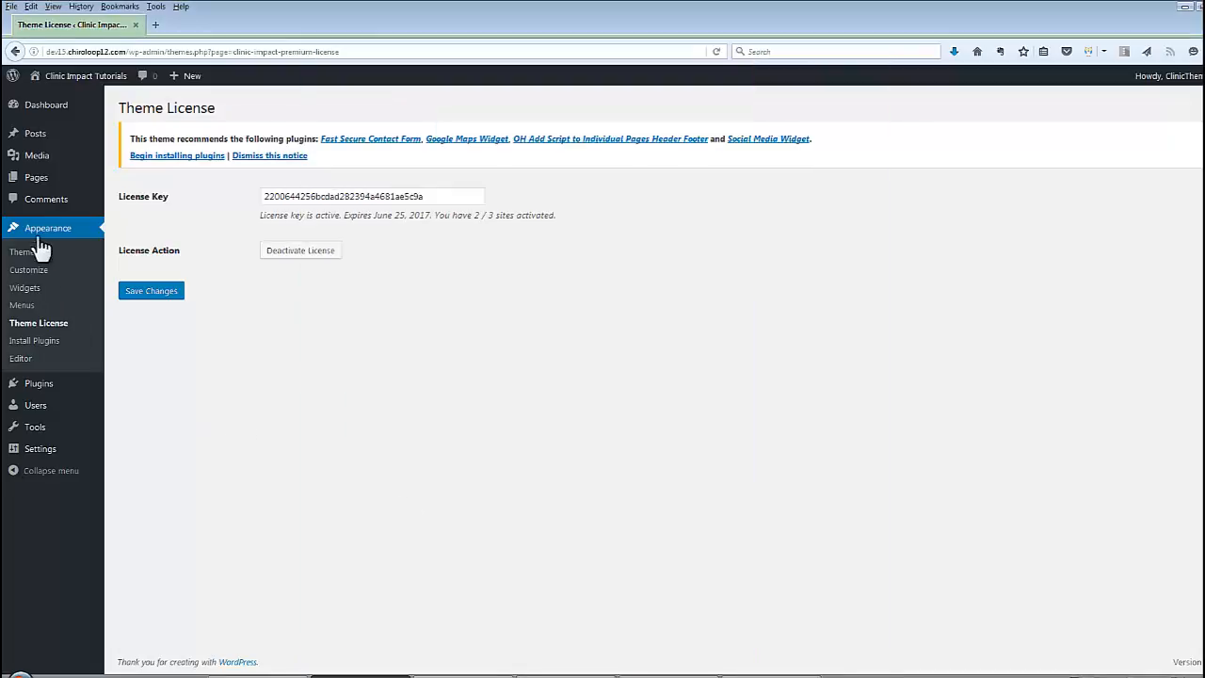
click(122, 179)
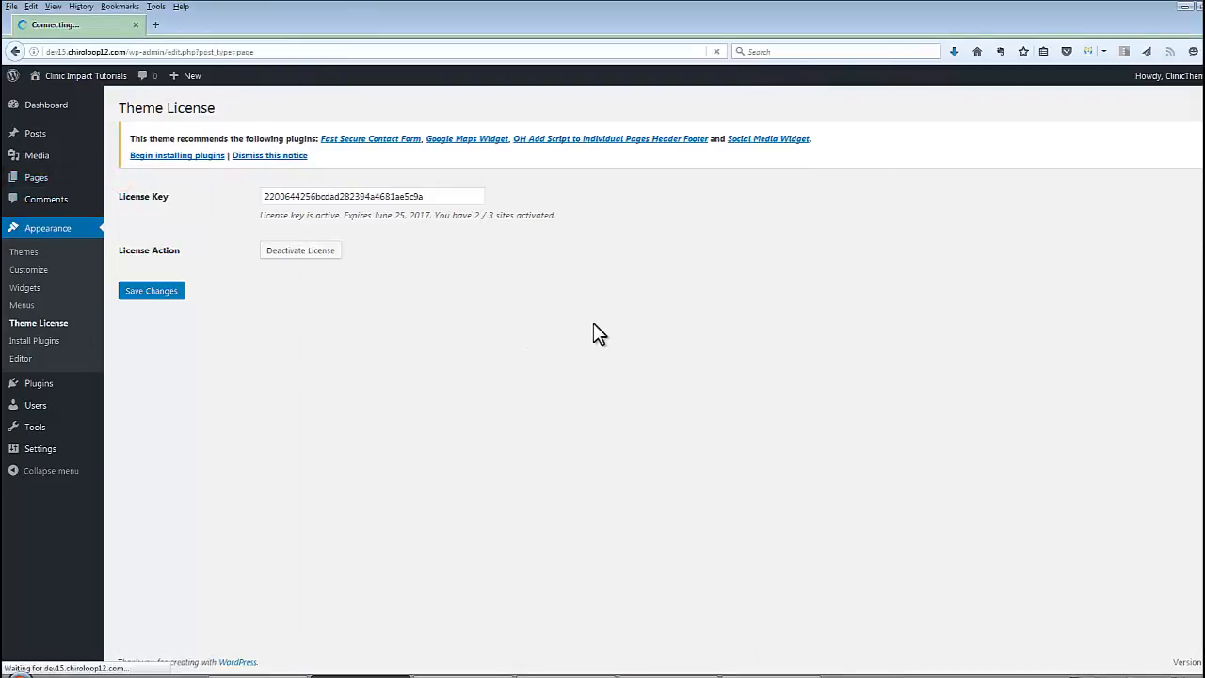
click(188, 164)
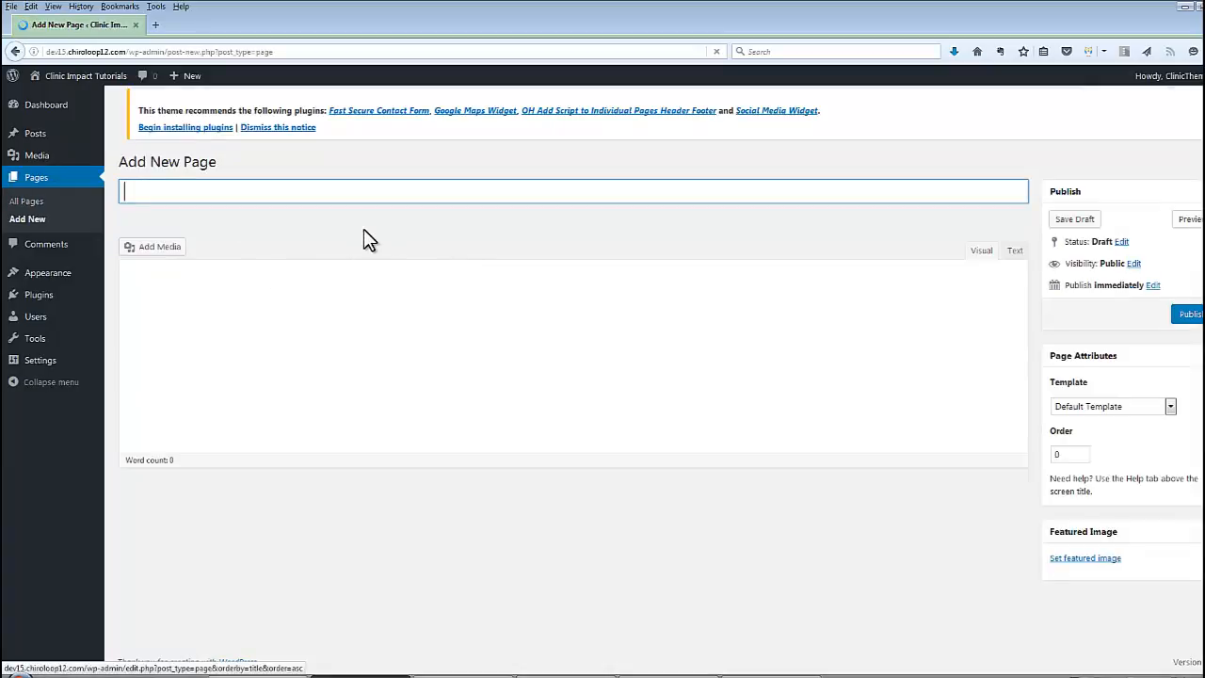
text(Front Page)
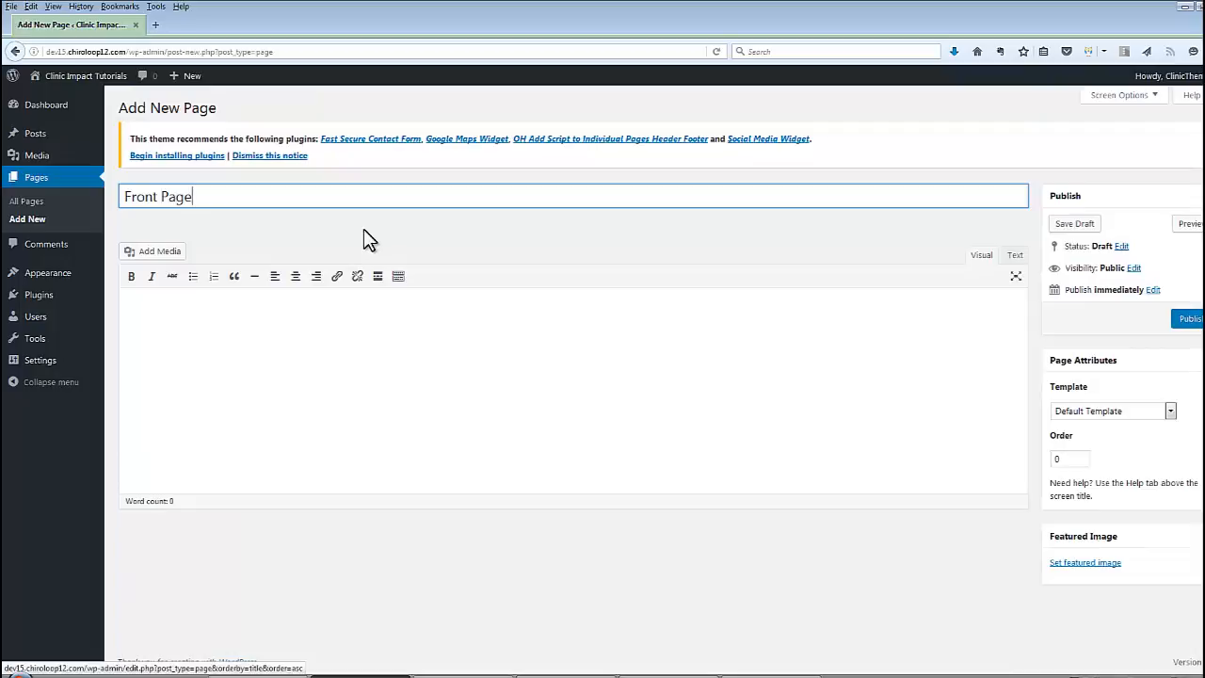
click(423, 359)
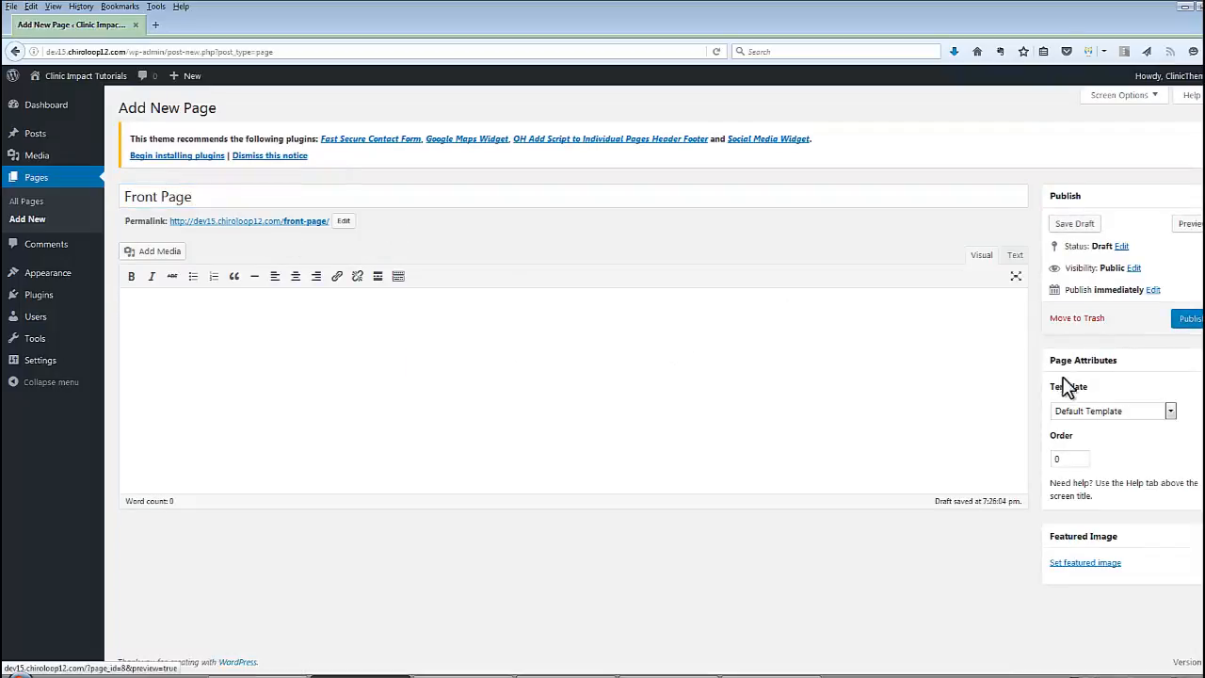
click(1188, 318)
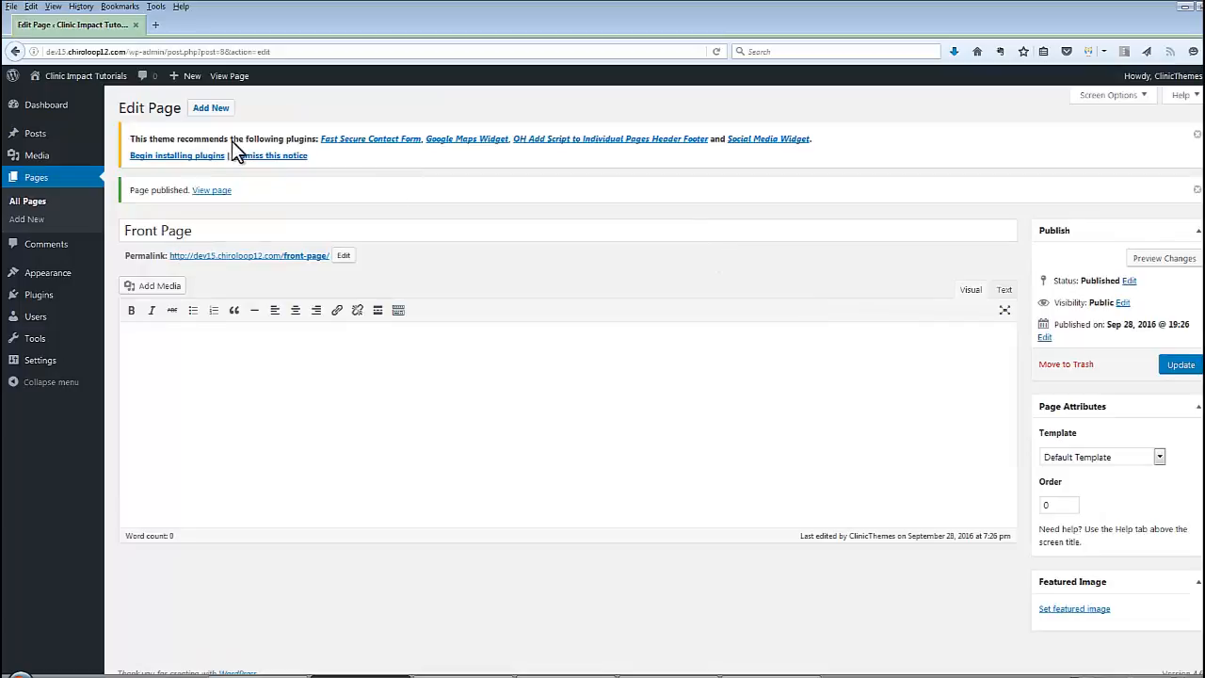
Create and publish another page titled 'Latest News'
click(213, 111)
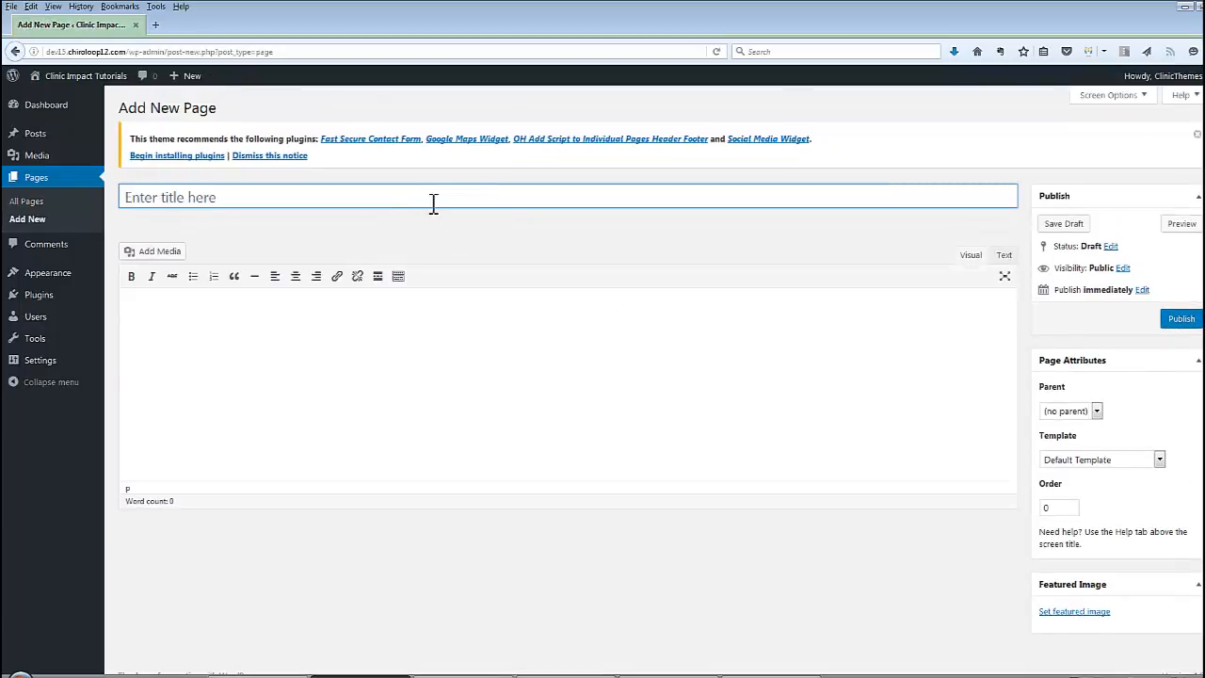
text(L)
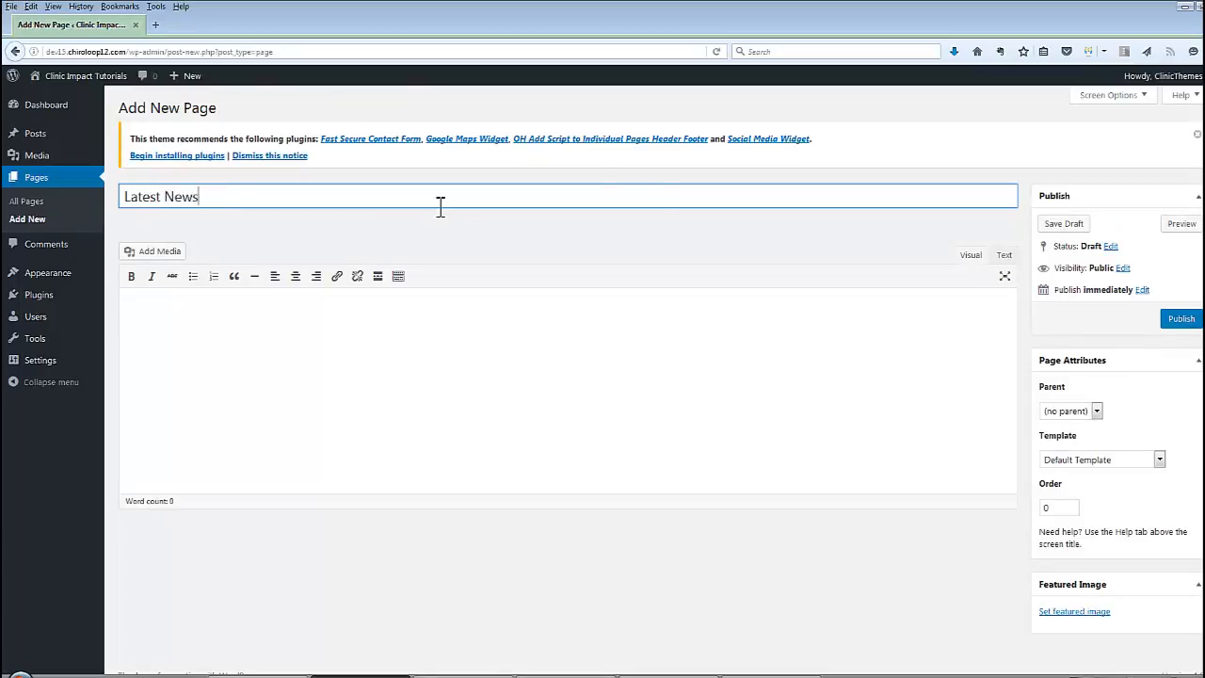
text(atest News)
click(1180, 318)
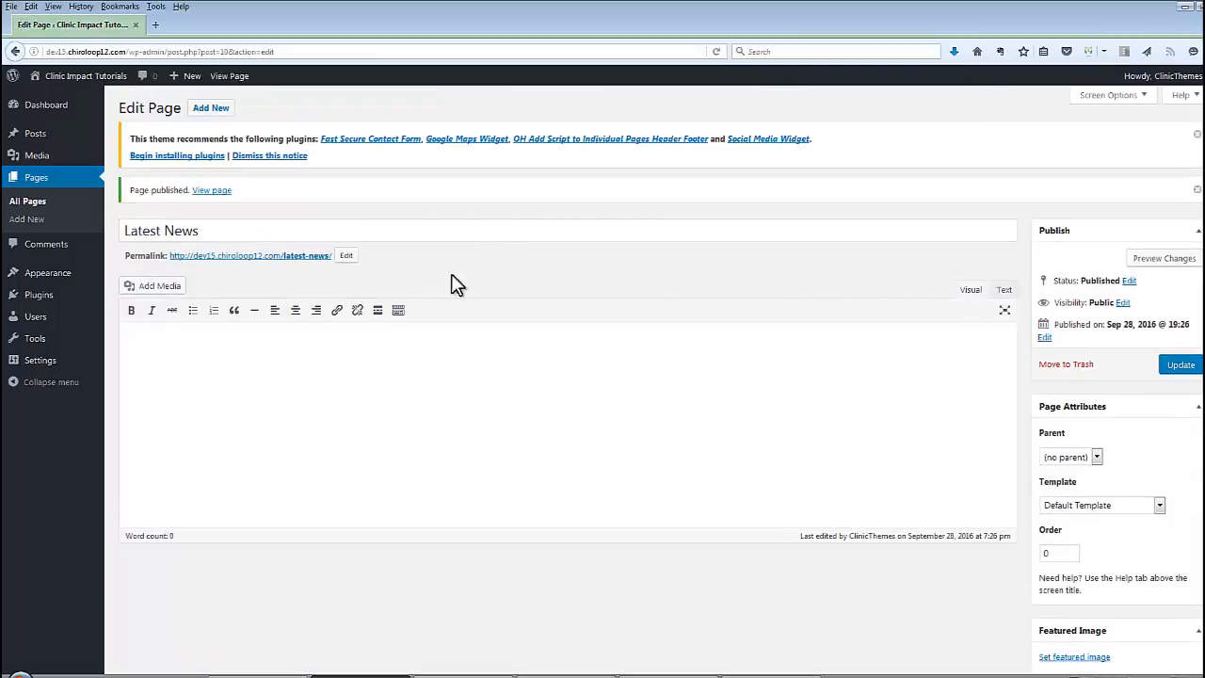
mouse_move(35, 360)
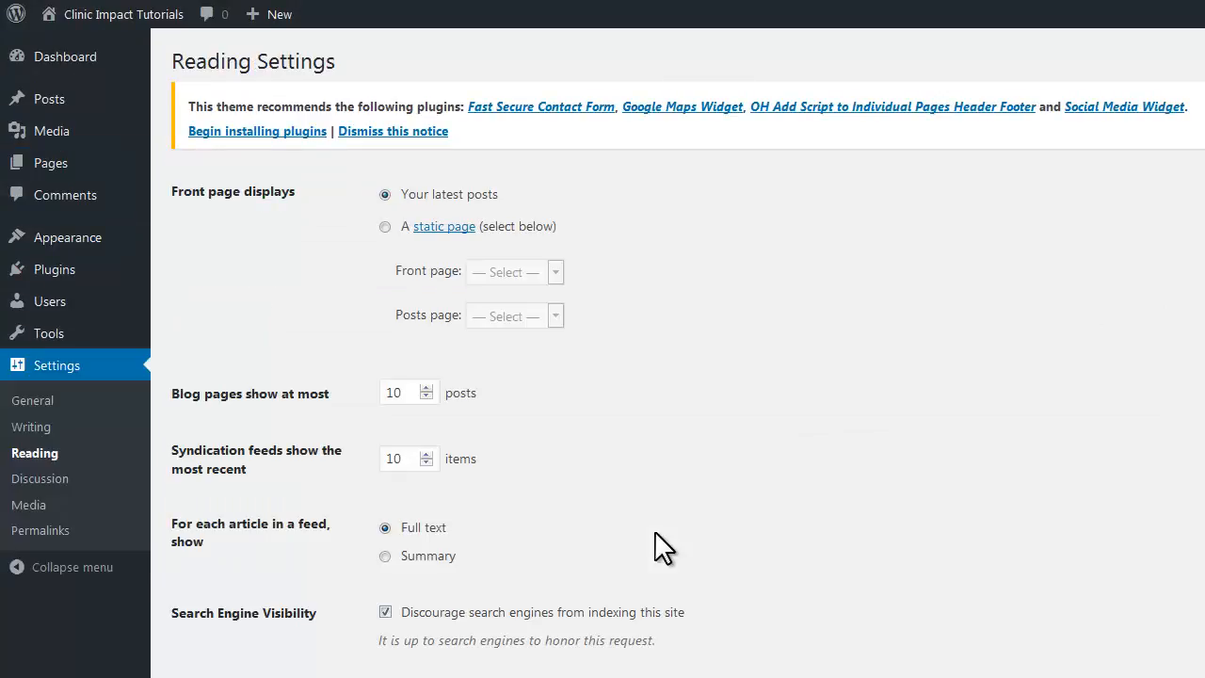
Set the homepage to static 'Front Page' with 'Latest News' as the posts page and save
click(385, 227)
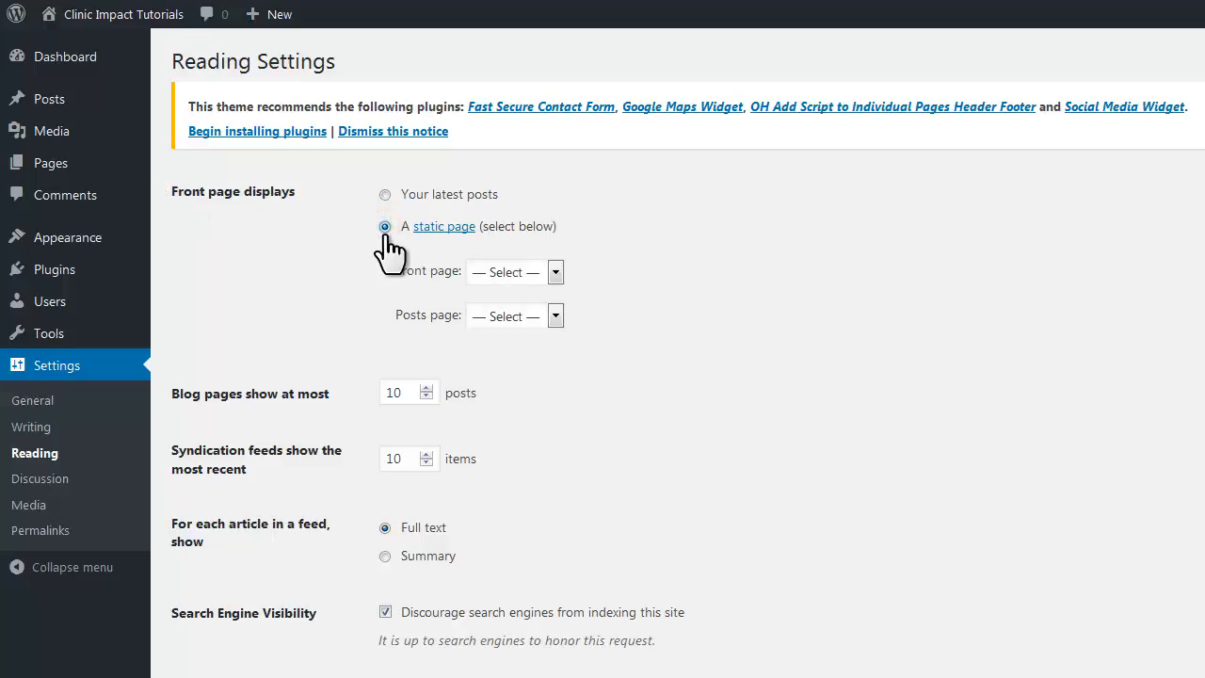
click(554, 272)
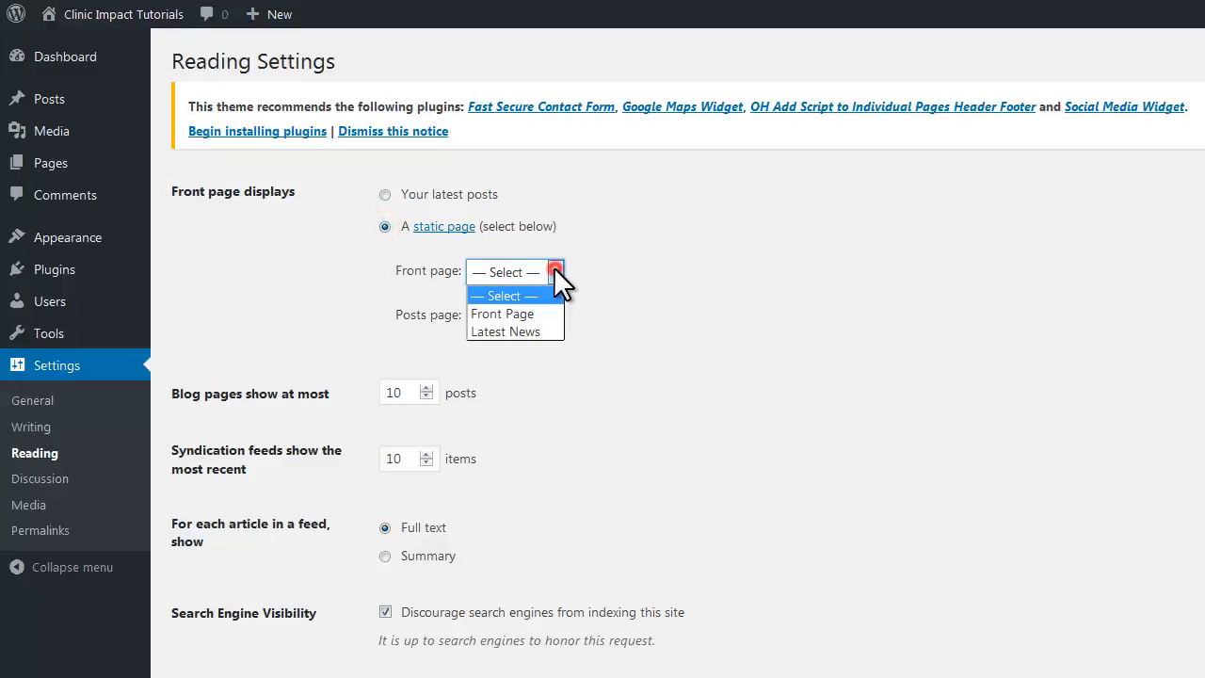
click(549, 312)
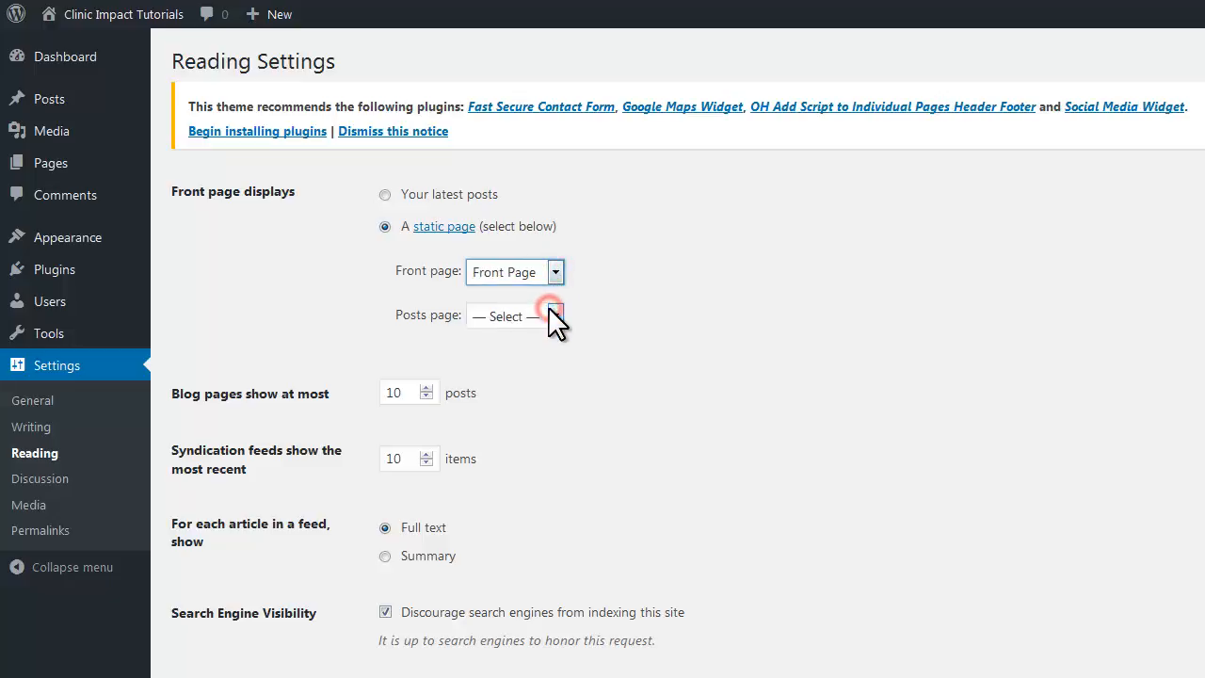
click(552, 316)
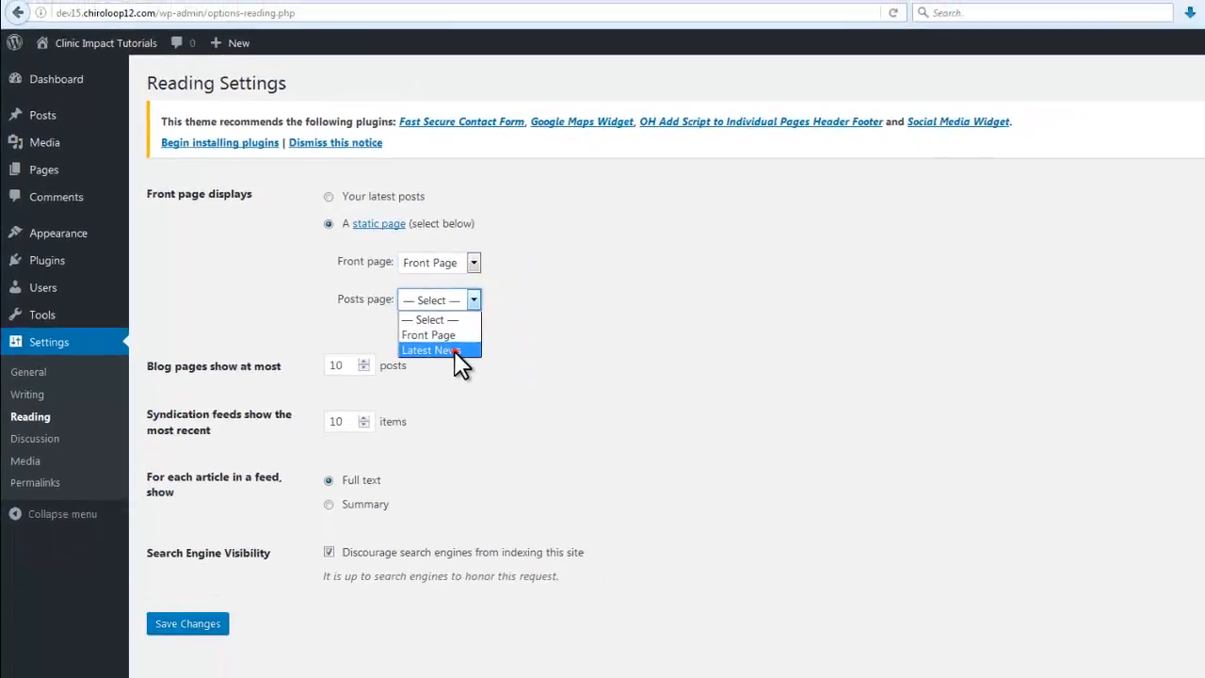
click(456, 351)
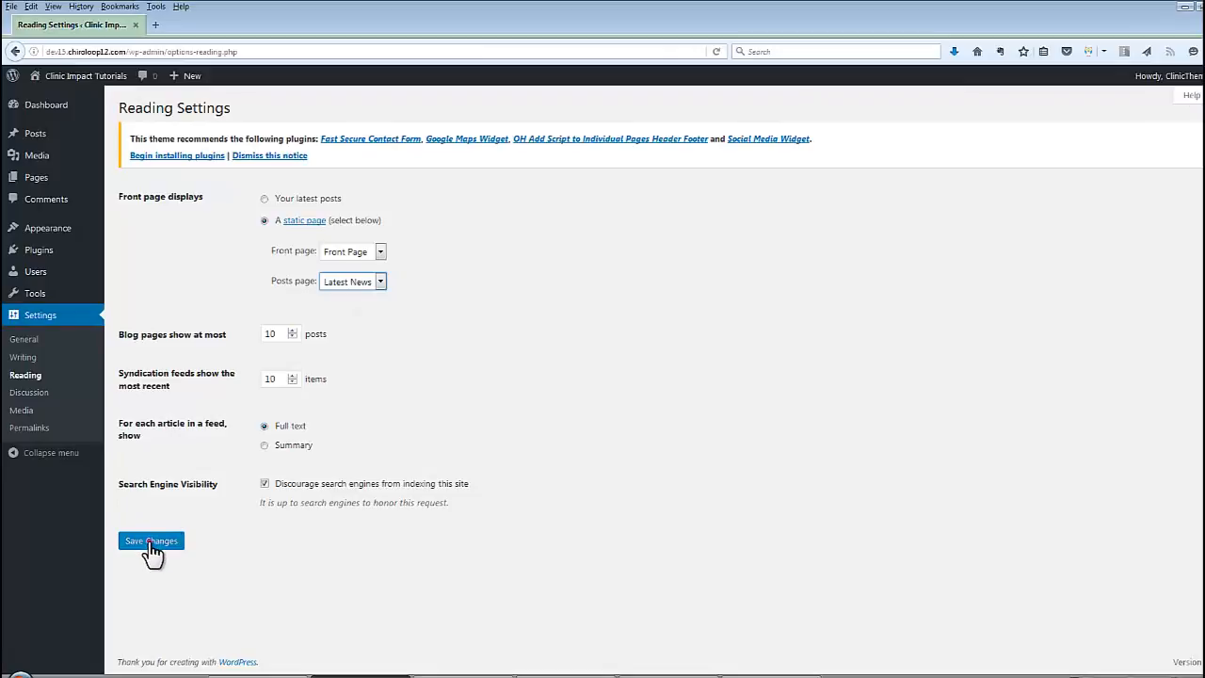
click(188, 623)
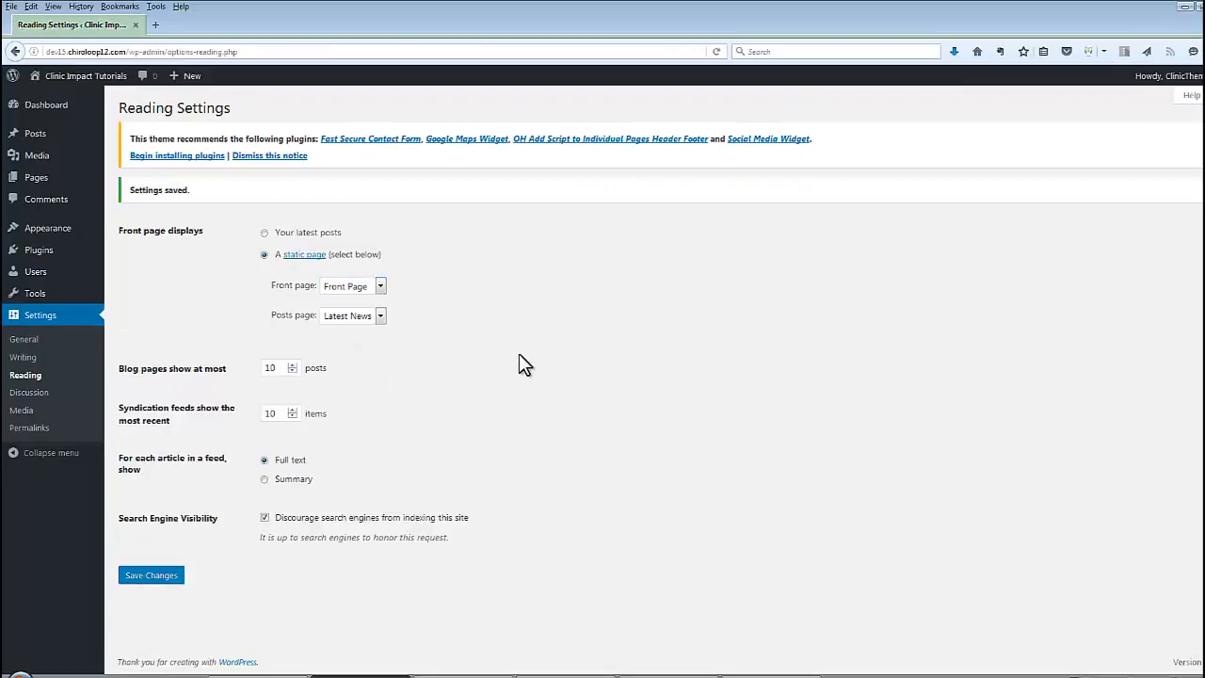
Open the live site in a new tab and switch to it
mouse_move(79, 82)
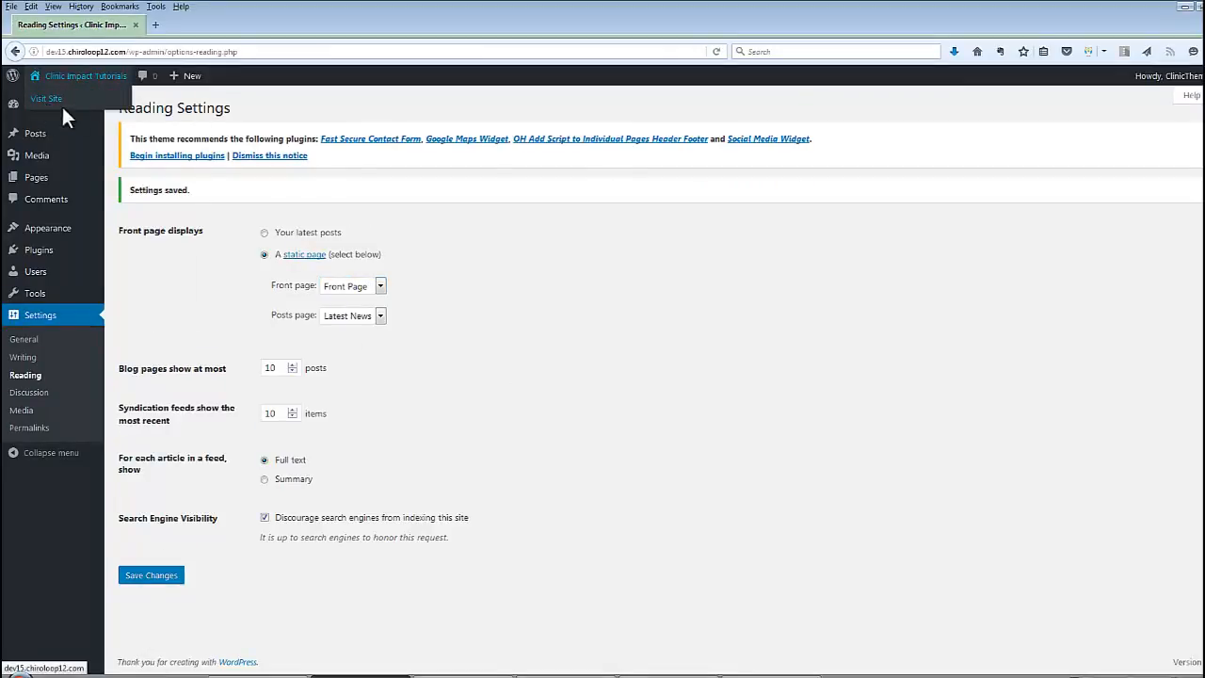
right_click(57, 100)
click(94, 108)
click(179, 25)
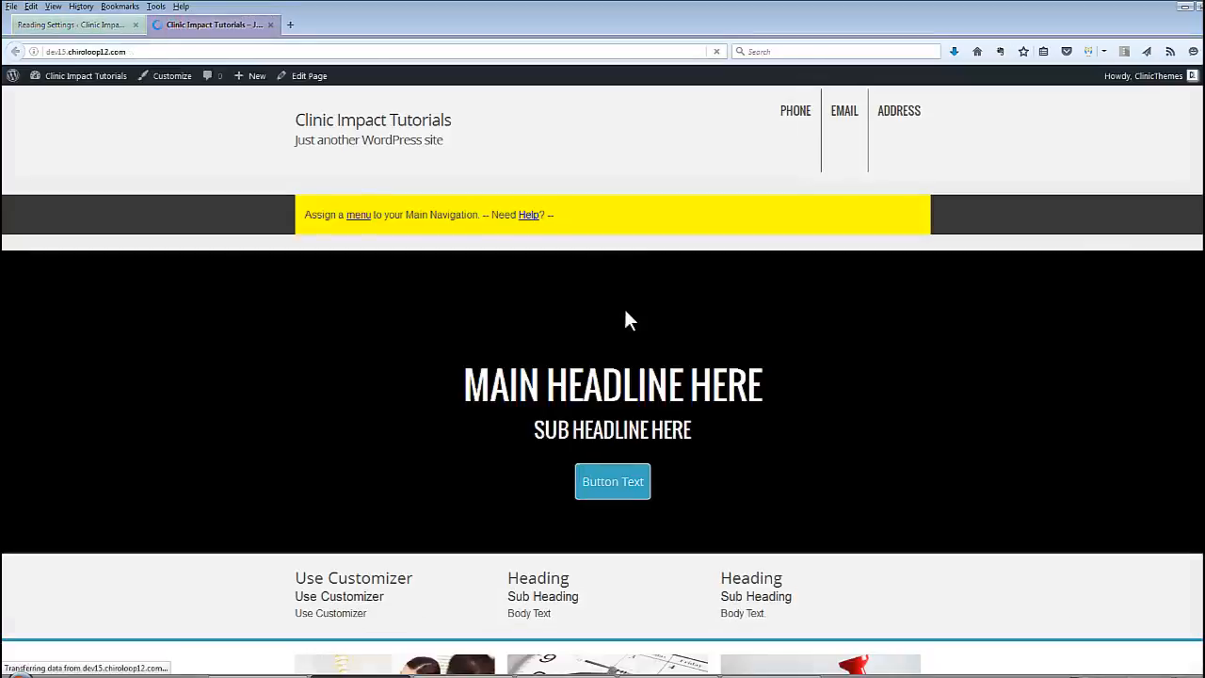
Scroll through the live front page, then go back to the Reading Settings tab
scroll(256, 326, down, 5)
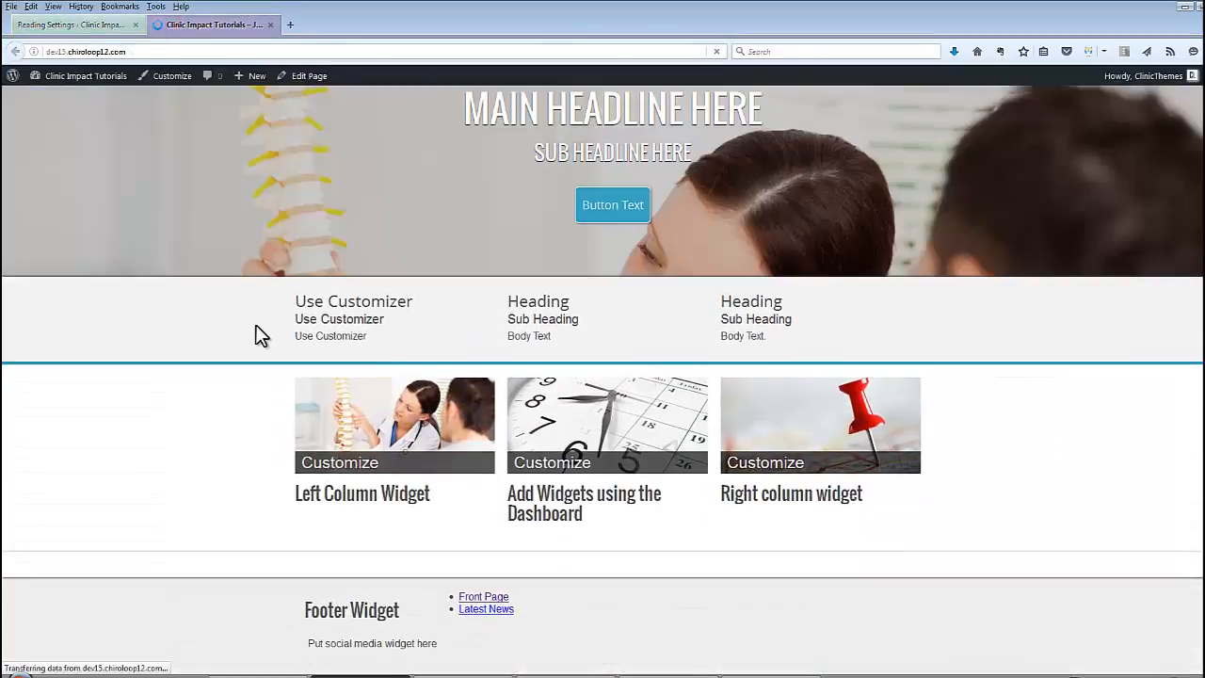
scroll(256, 325, up, 5)
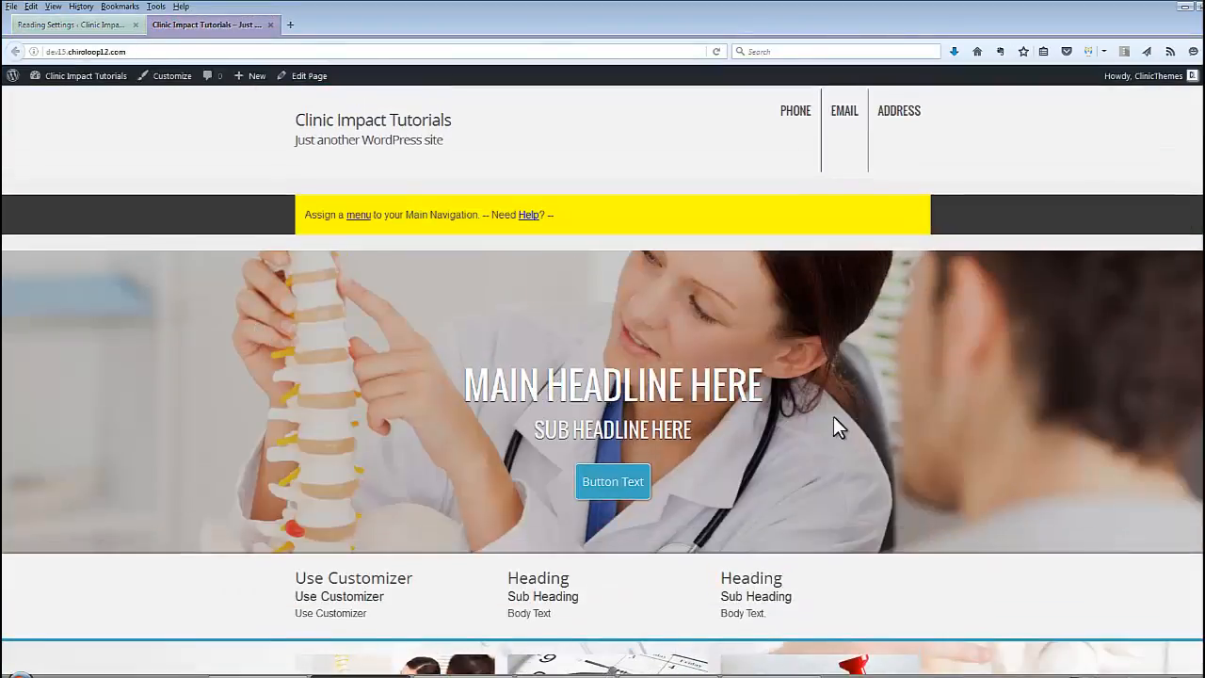
scroll(433, 329, down, 3)
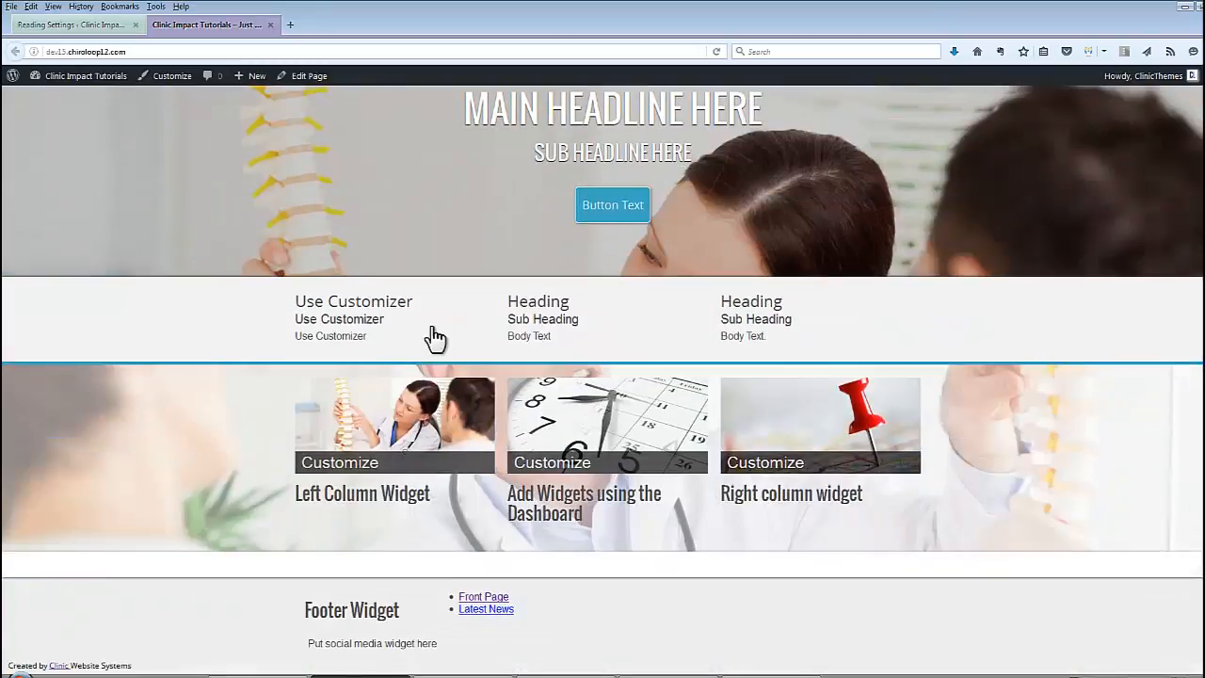
scroll(357, 301, up, 3)
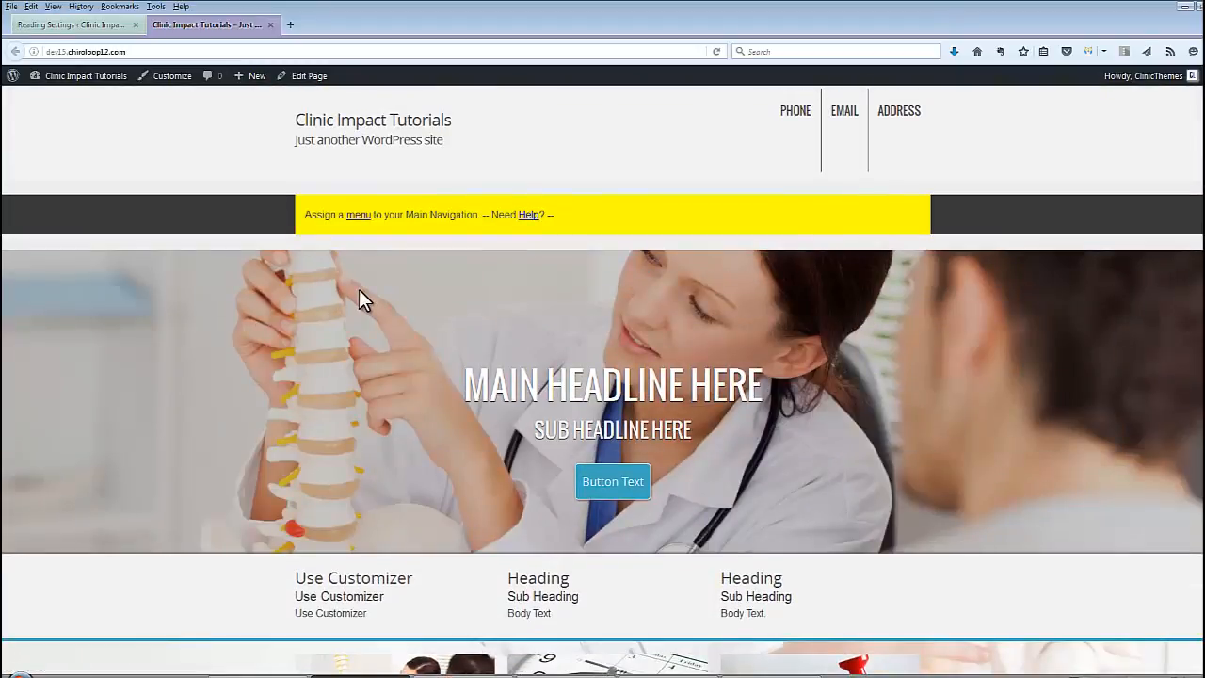
click(98, 29)
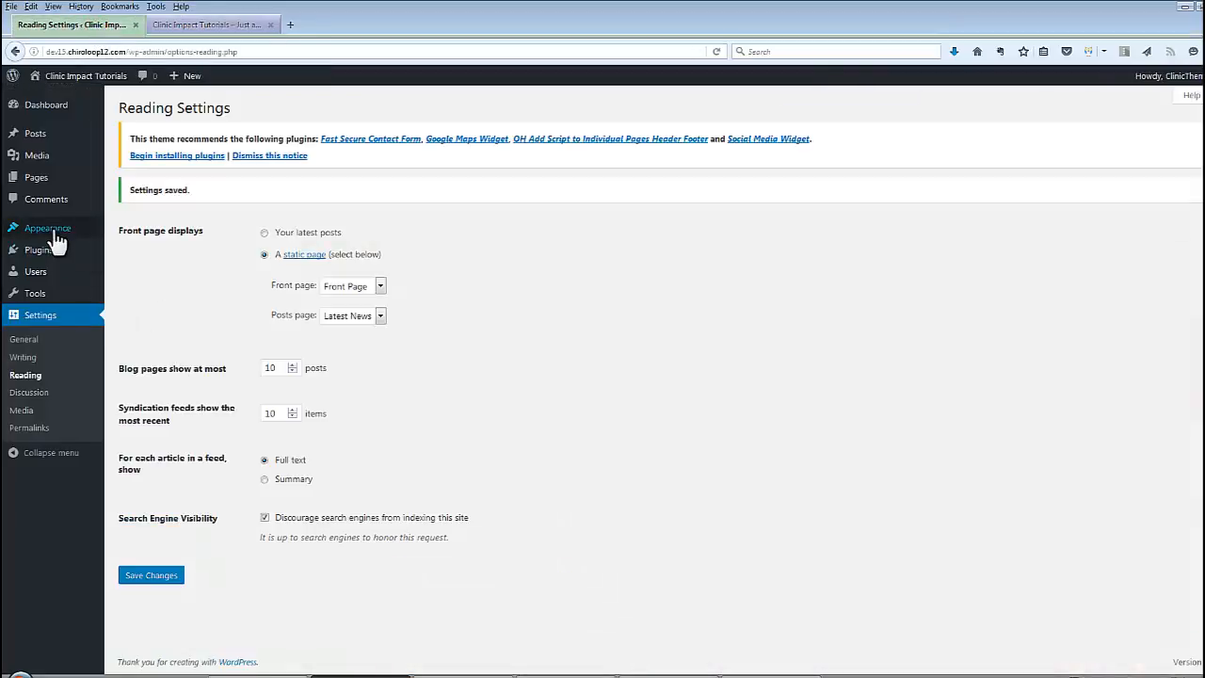
In Appearance > Menus, rename 'Menu 1' to 'Main Navigatoin'
mouse_move(43, 232)
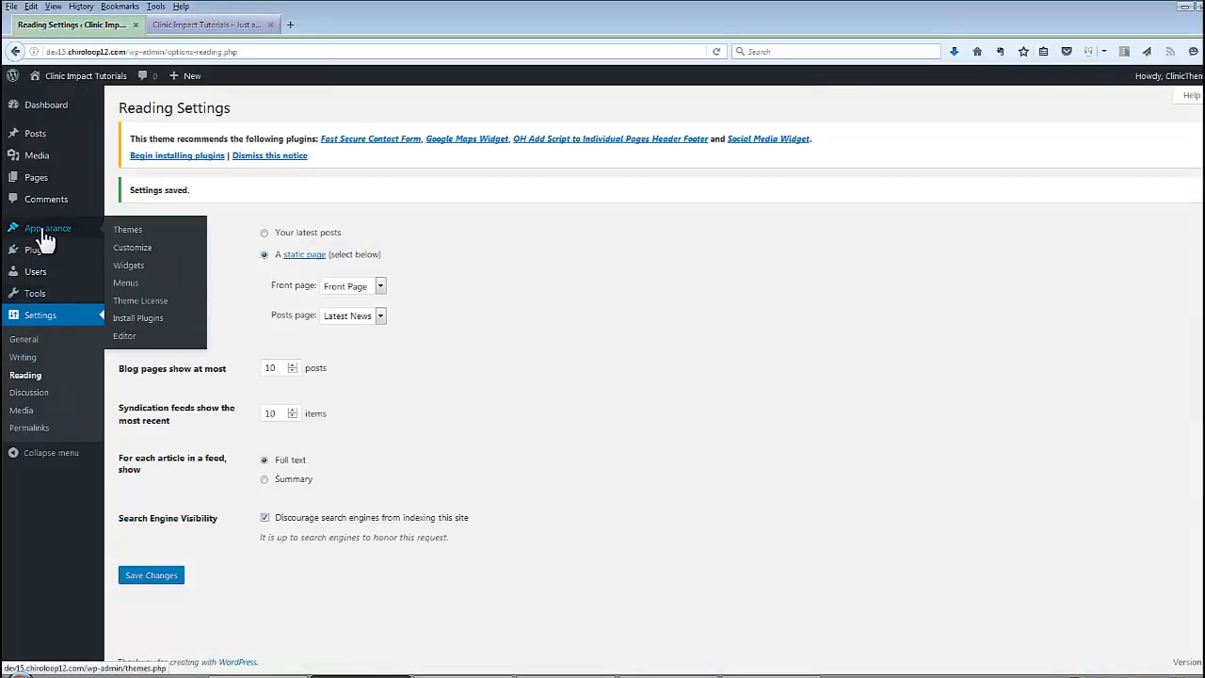
click(126, 283)
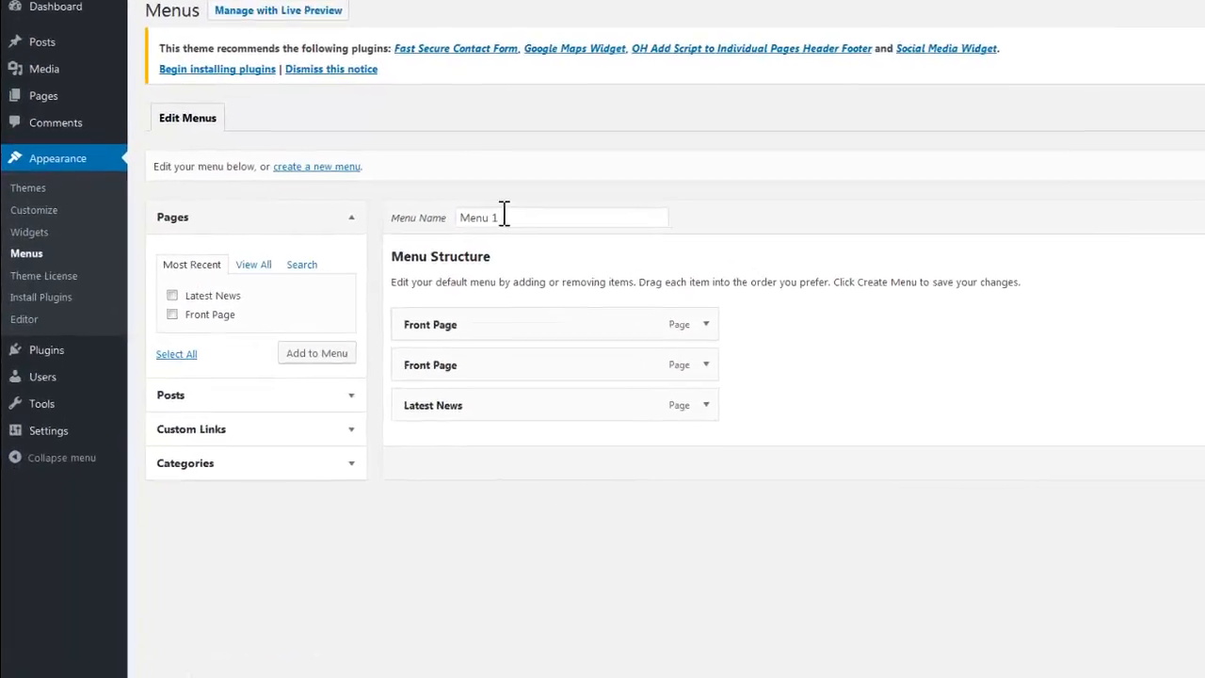
drag(412, 275, 371, 275)
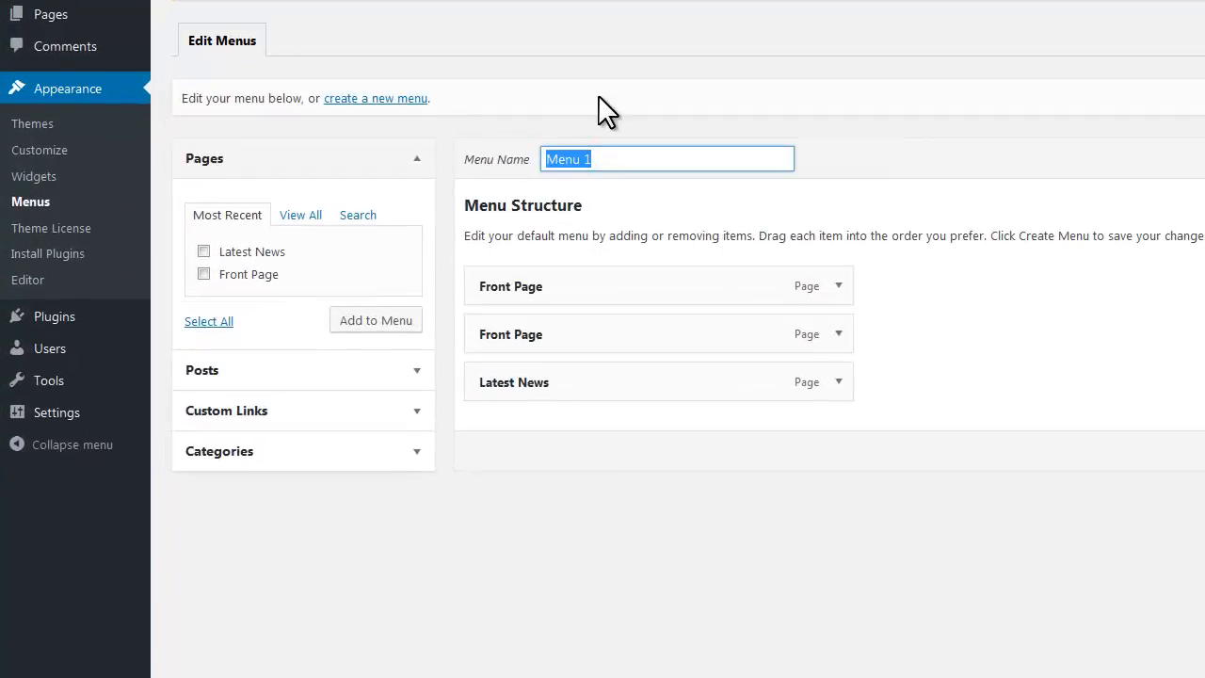
text(Main Nav)
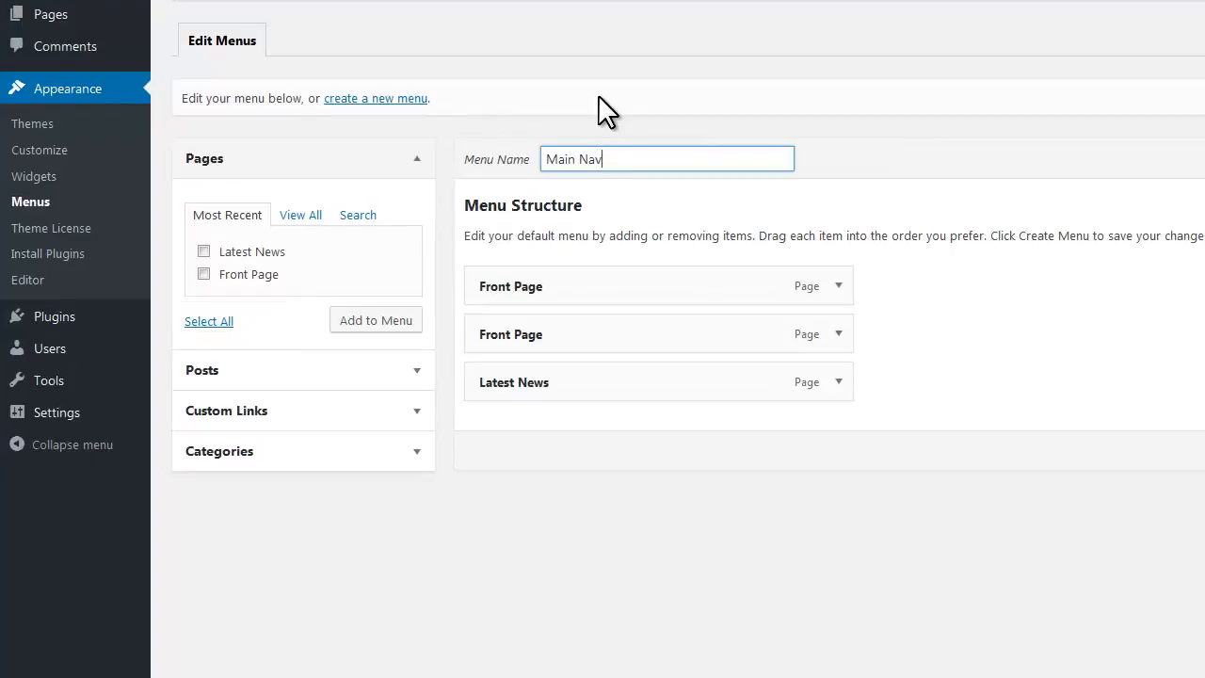
text(igatoin)
Remove the duplicate Front Page item and relabel the remaining one 'Home'
click(838, 288)
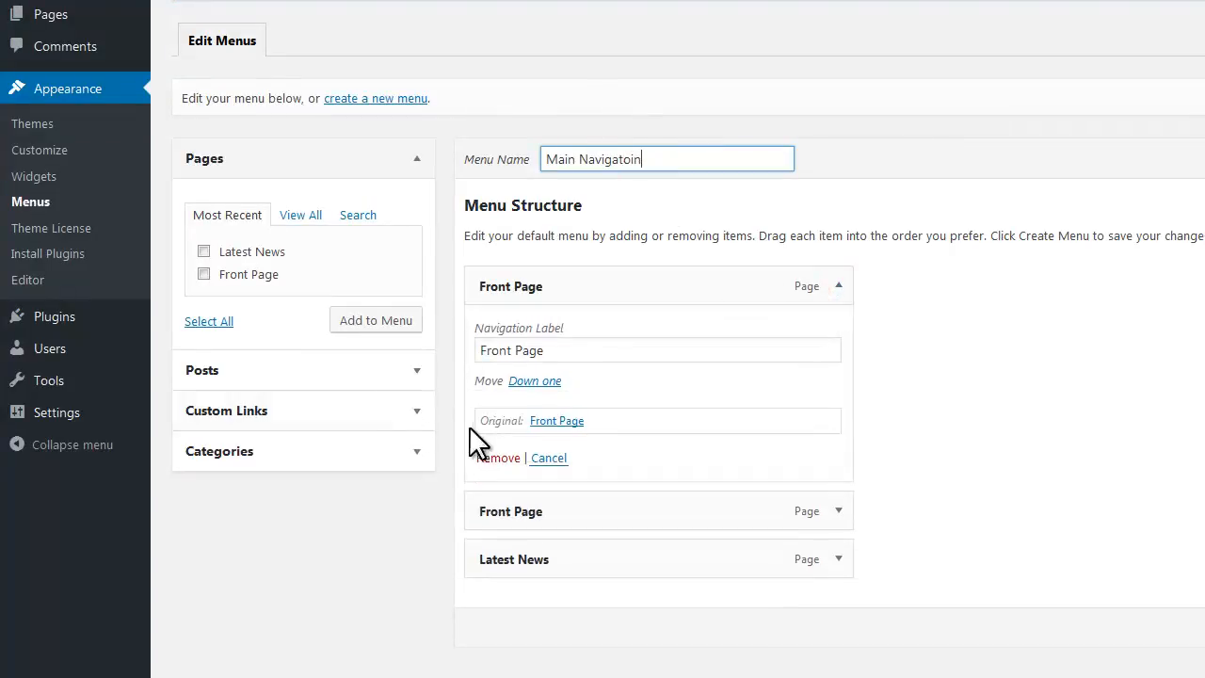
click(496, 457)
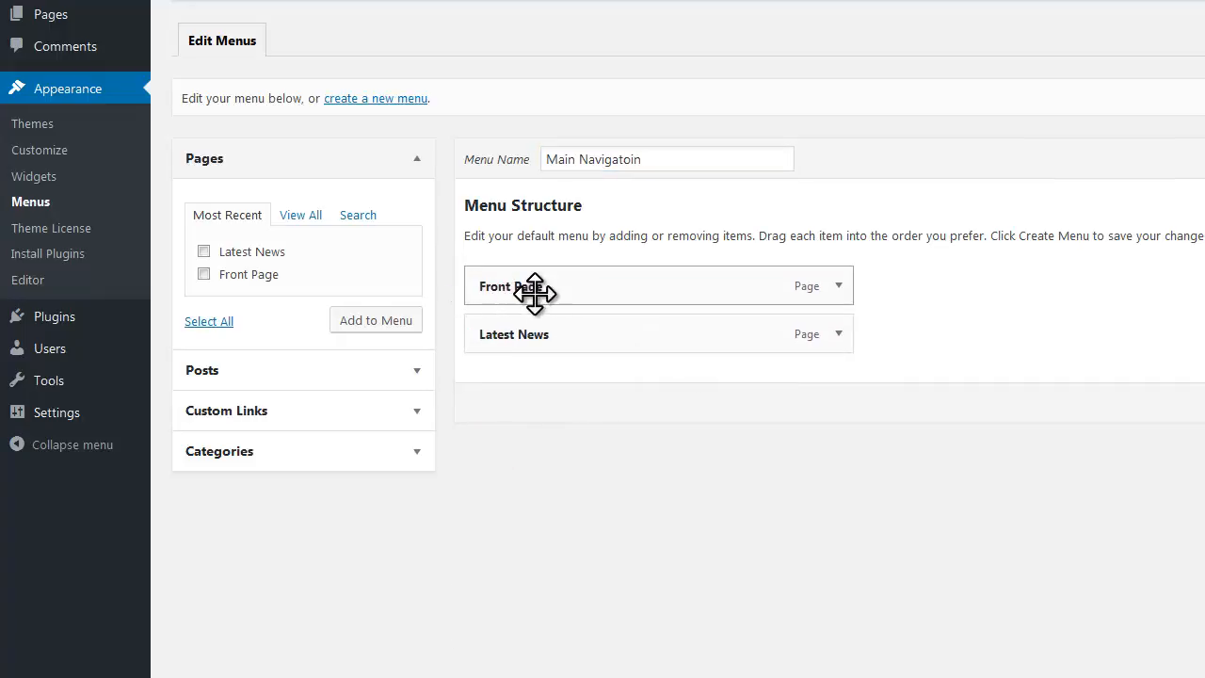
click(839, 286)
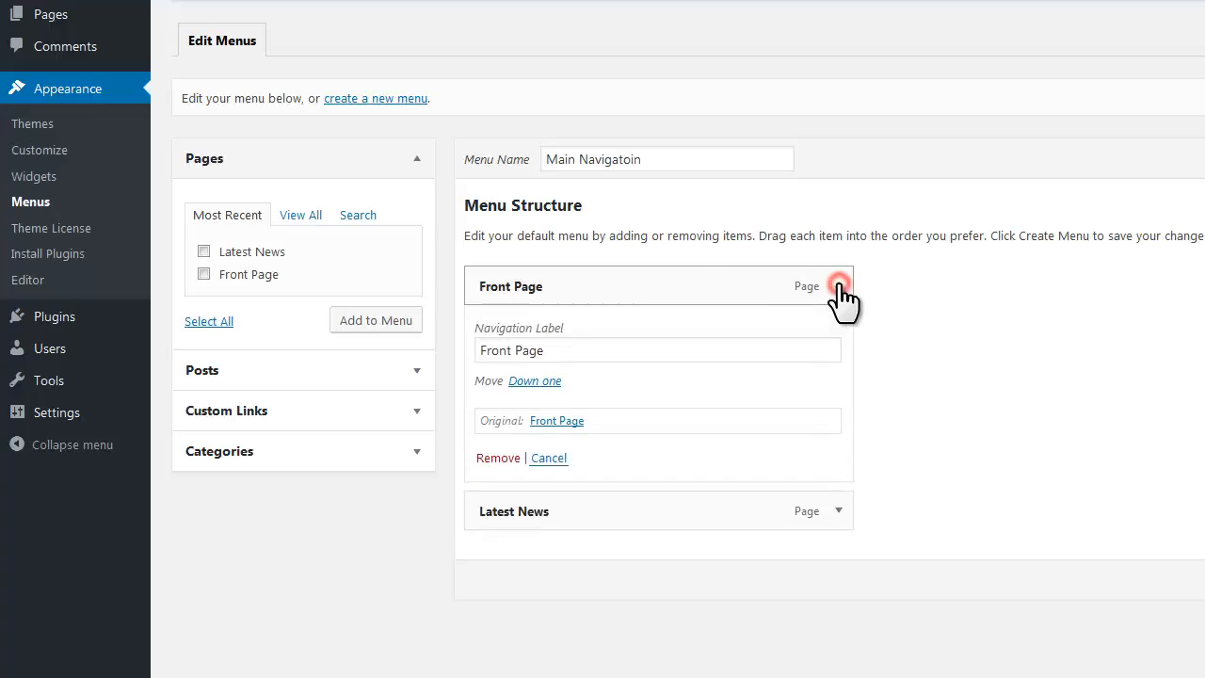
triple_click(559, 346)
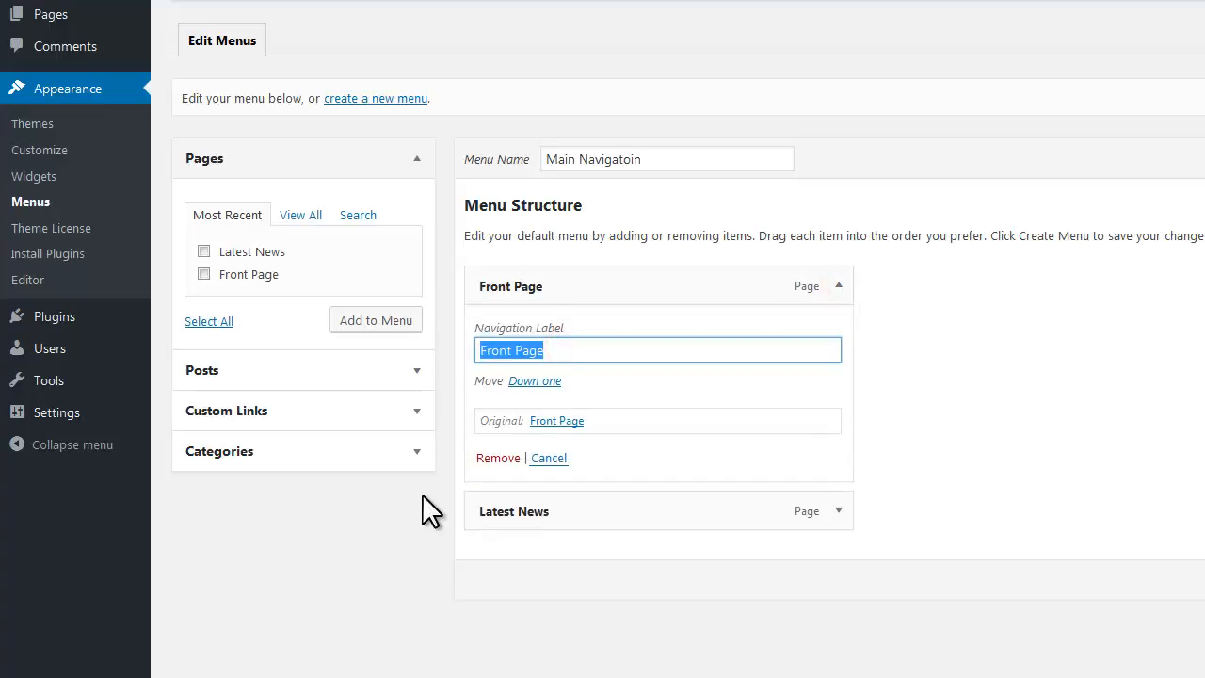
text(Home)
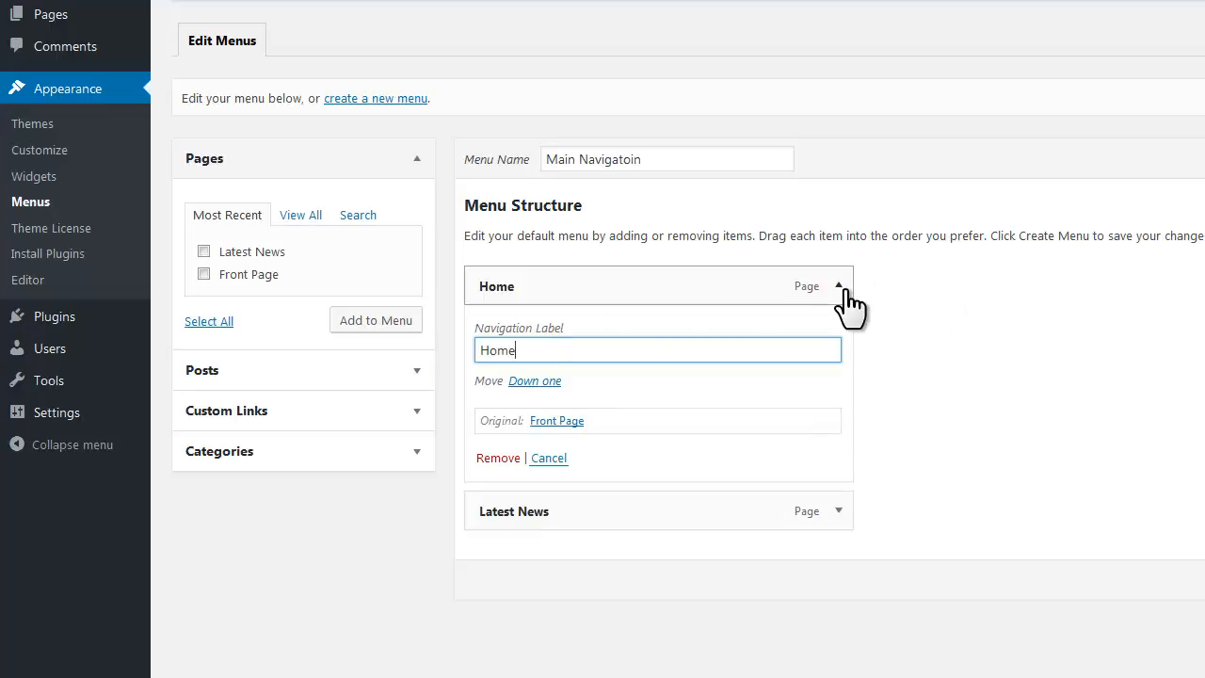
click(839, 286)
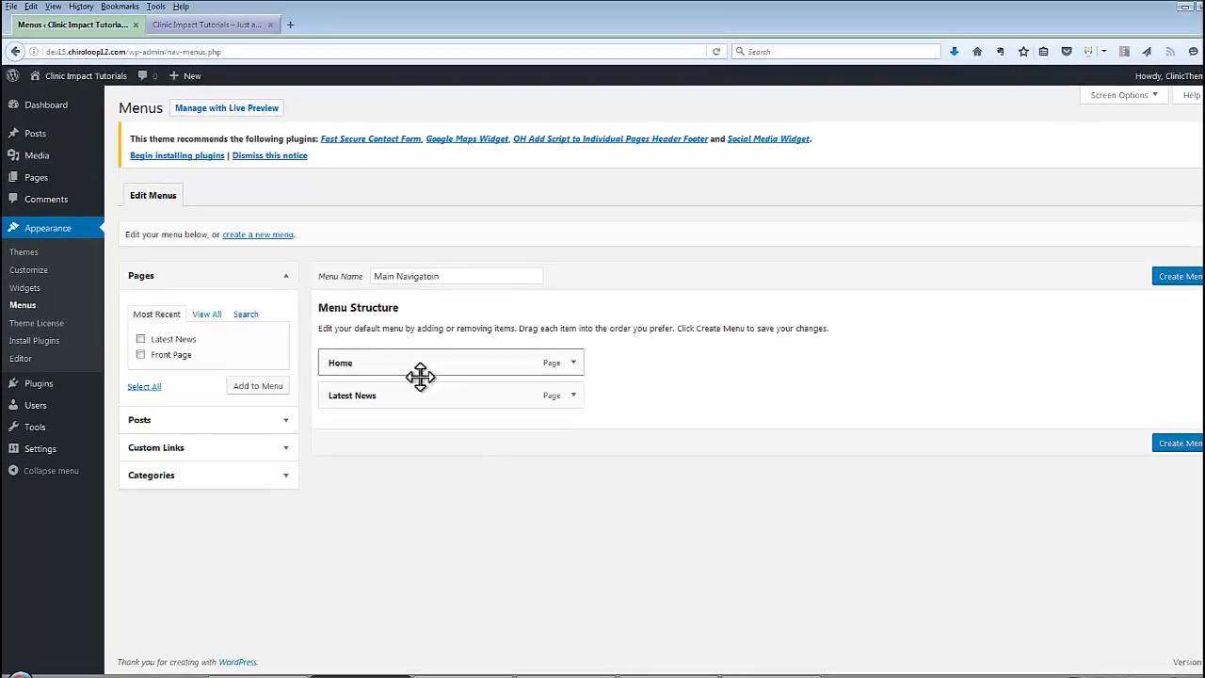
Create the 'Main Navigatoin' menu, assign it to the Main Navigation location, and save
click(1176, 446)
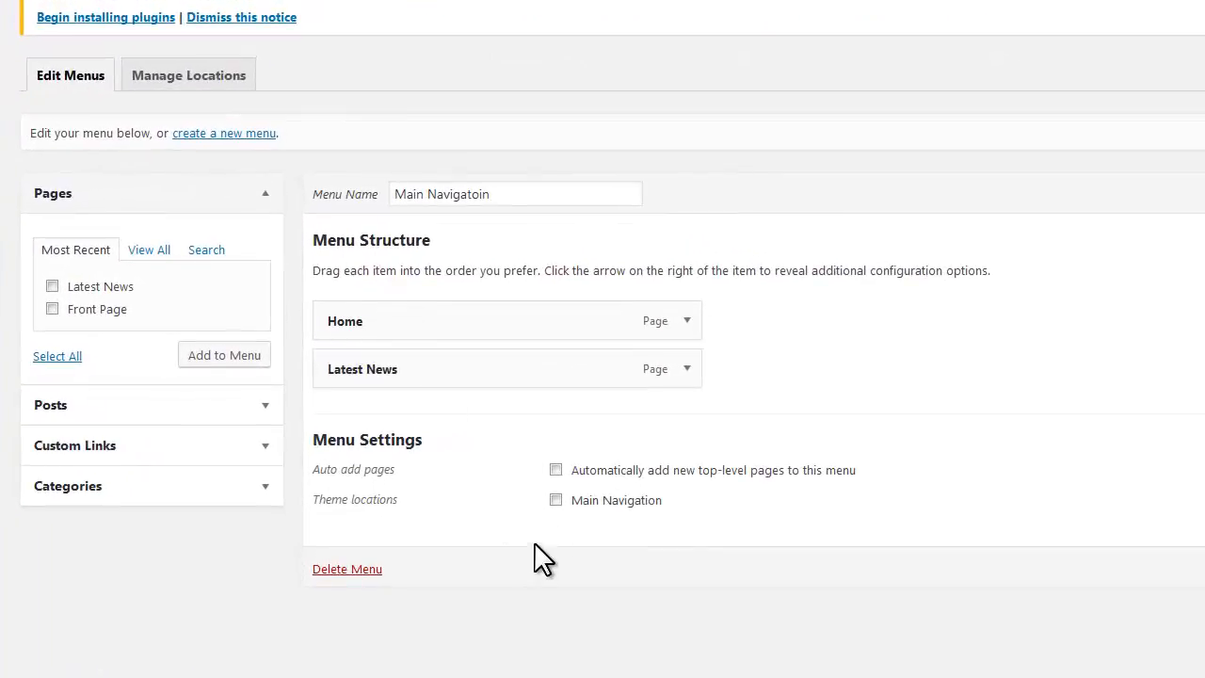
click(556, 500)
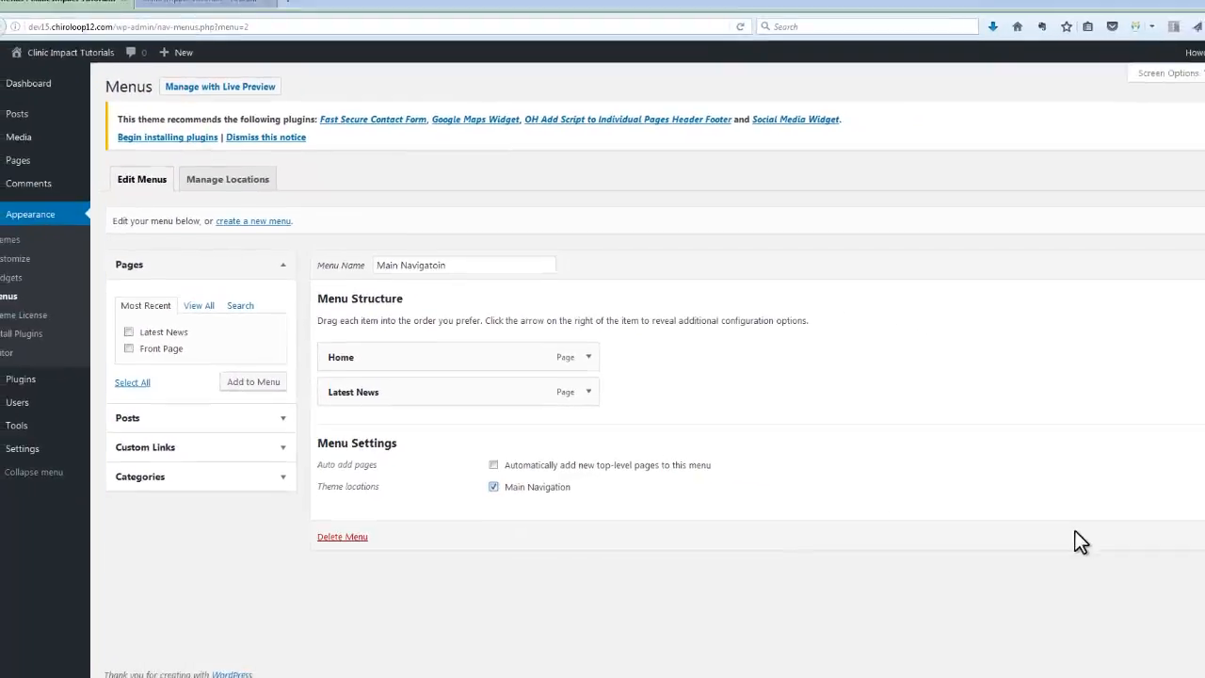
click(1182, 531)
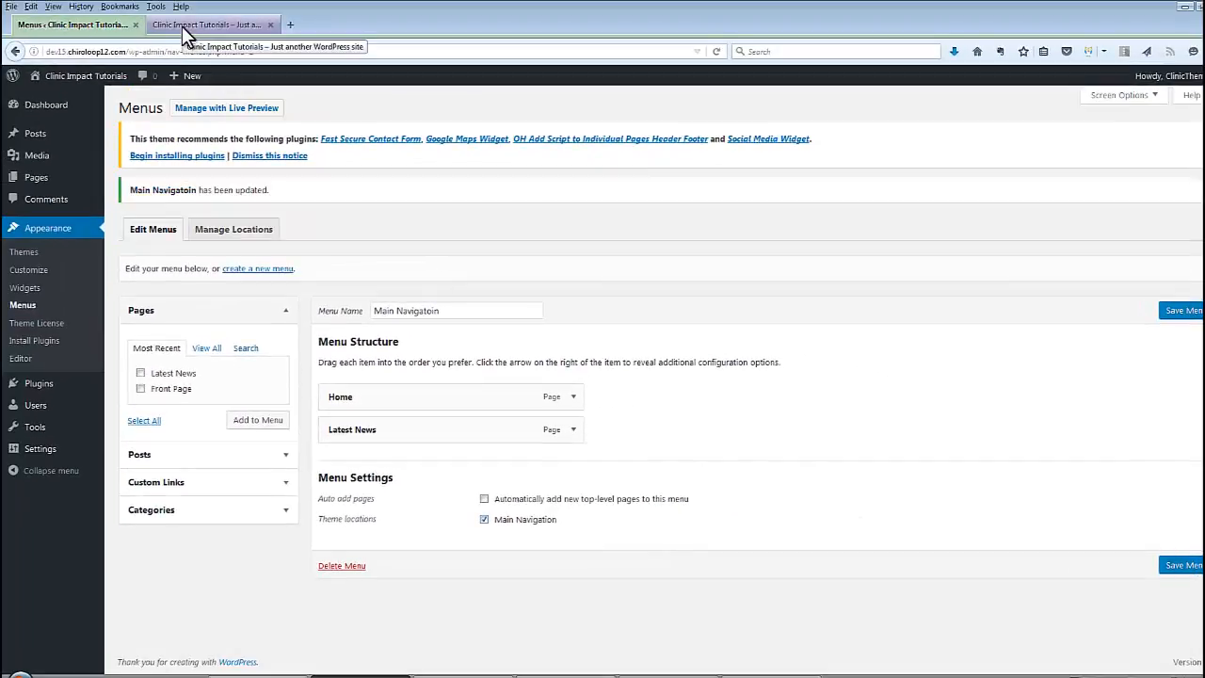
Open the live site in a new tab to see HOME and LATEST NEWS in the menu bar
mouse_move(83, 85)
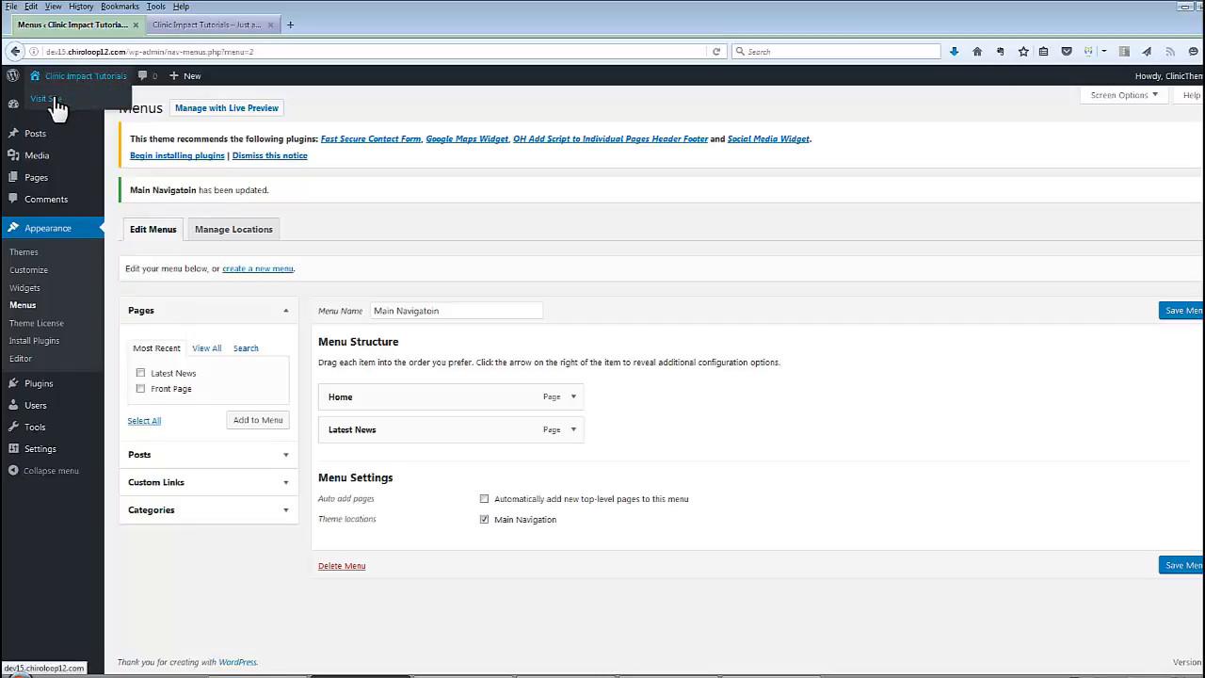
right_click(54, 99)
click(85, 109)
click(179, 27)
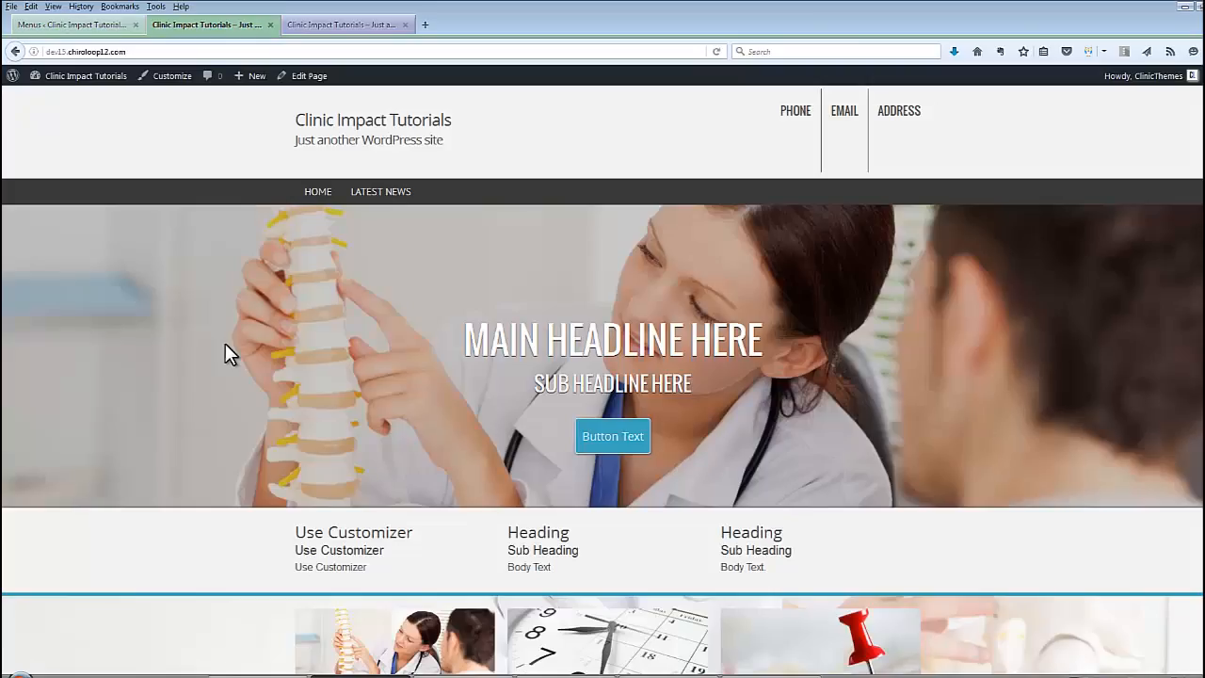